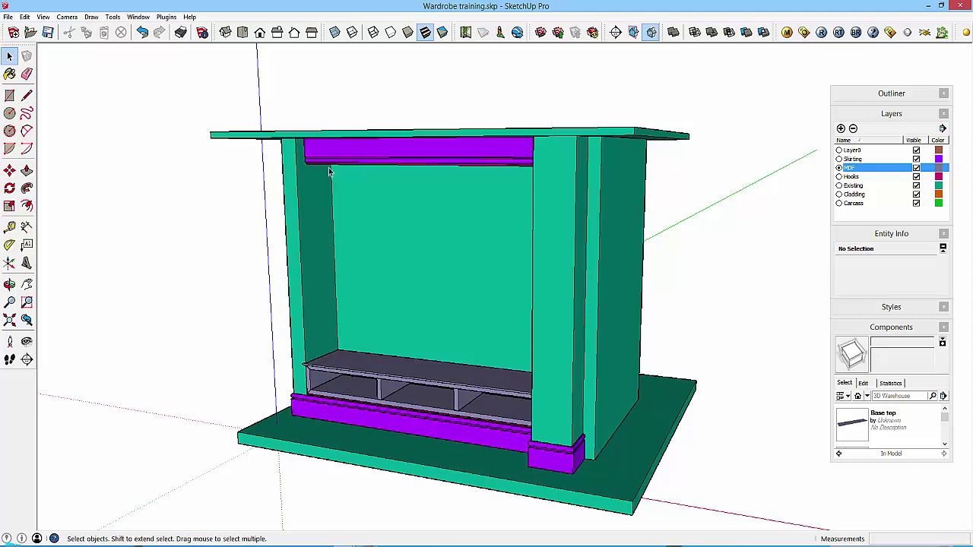
Step: Copy the top panel of the base unit straight up about 767 mm to form a shelf across the recess
middle_drag(370, 357, 380, 373)
scroll(384, 383, up, 4)
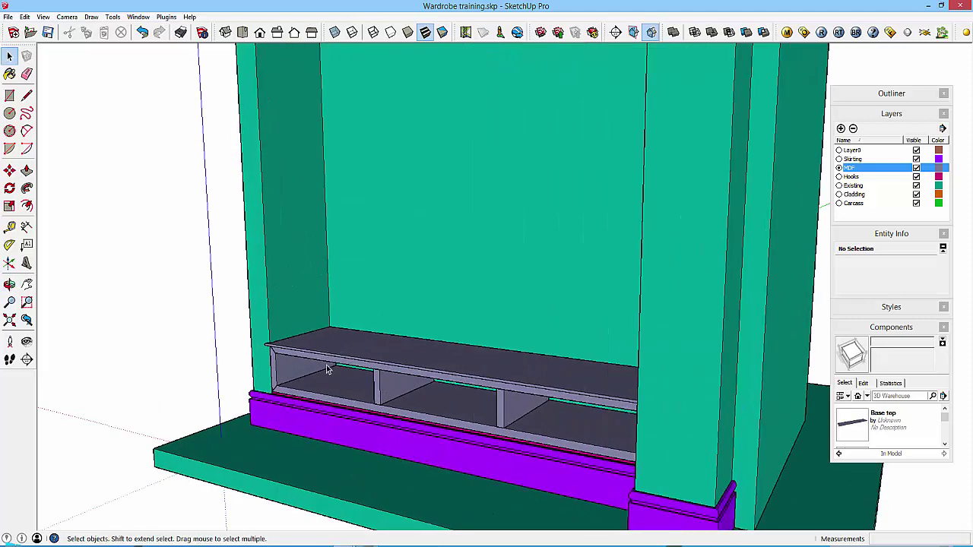
click(332, 365)
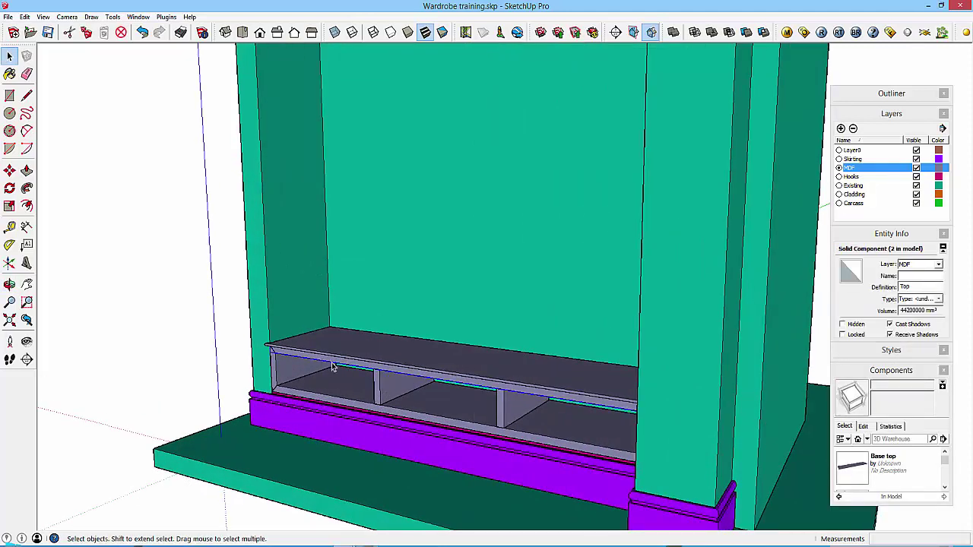
key(m)
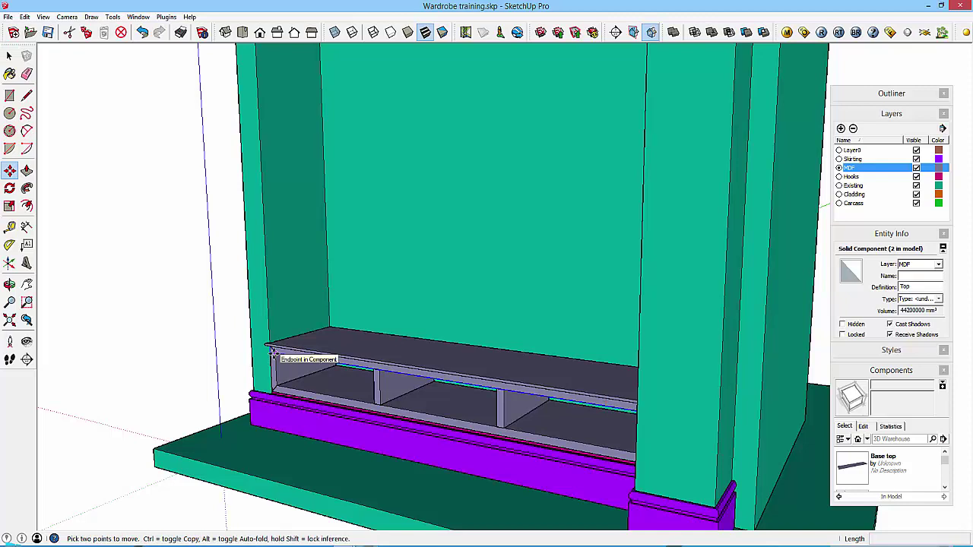
click(273, 353)
key(ctrl)
click(269, 215)
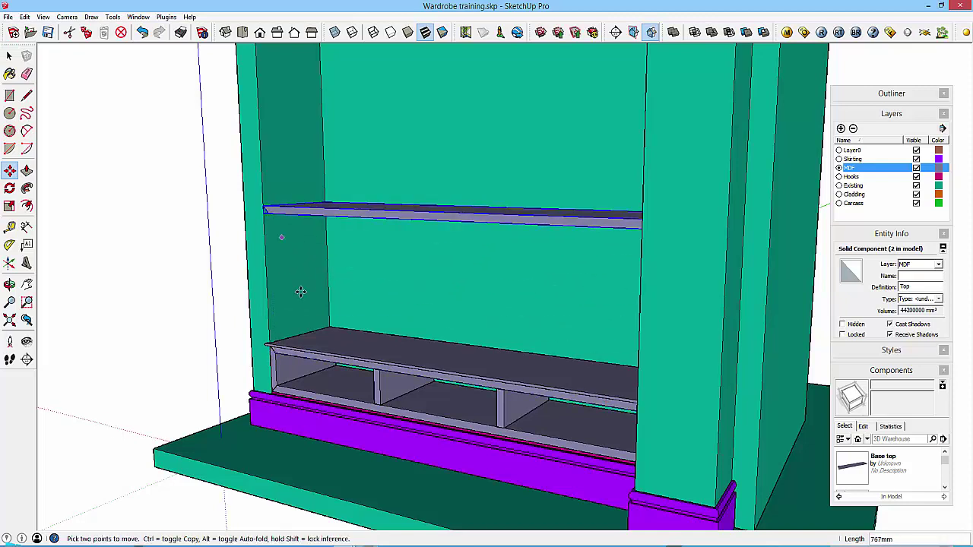
key(space)
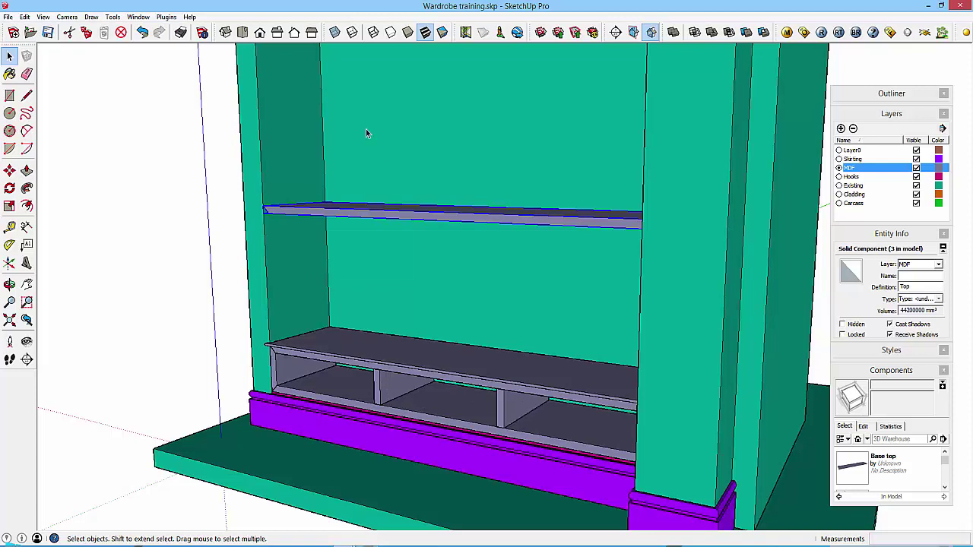
Step: Switch to Wardrobe.skp to examine the depth of the upper shelf and the uprights, and return to Wardrobe training.skp
shift+middle_drag(330, 209, 332, 268)
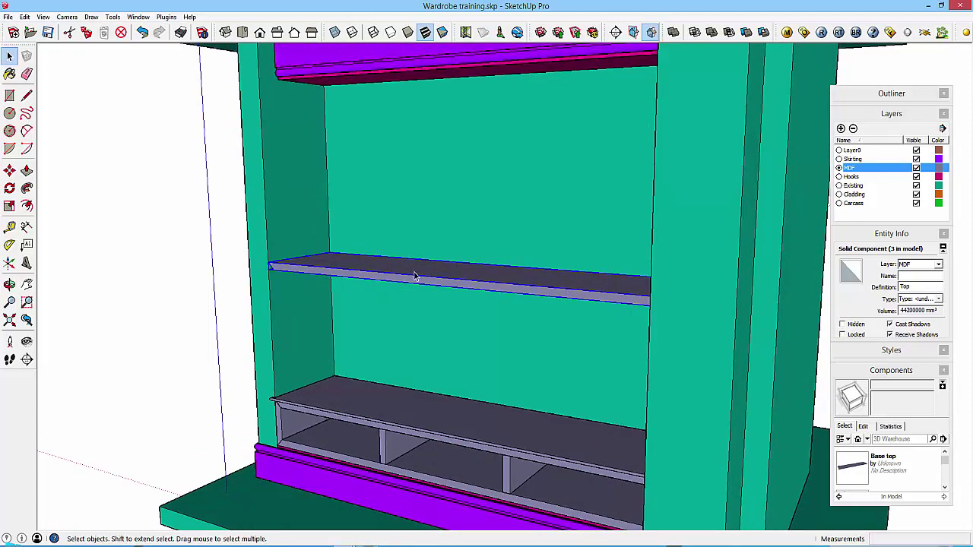
mouse_move(345, 545)
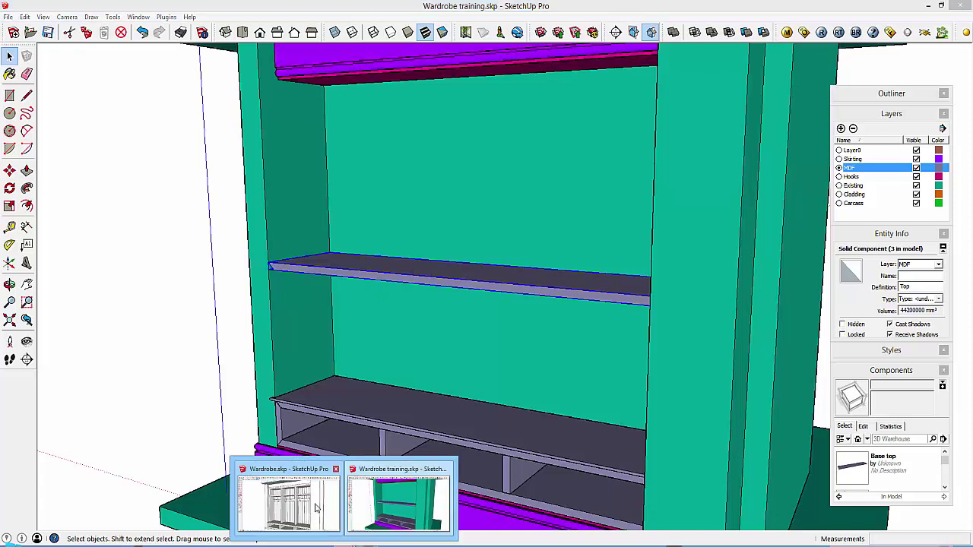
click(316, 505)
middle_drag(400, 121, 347, 237)
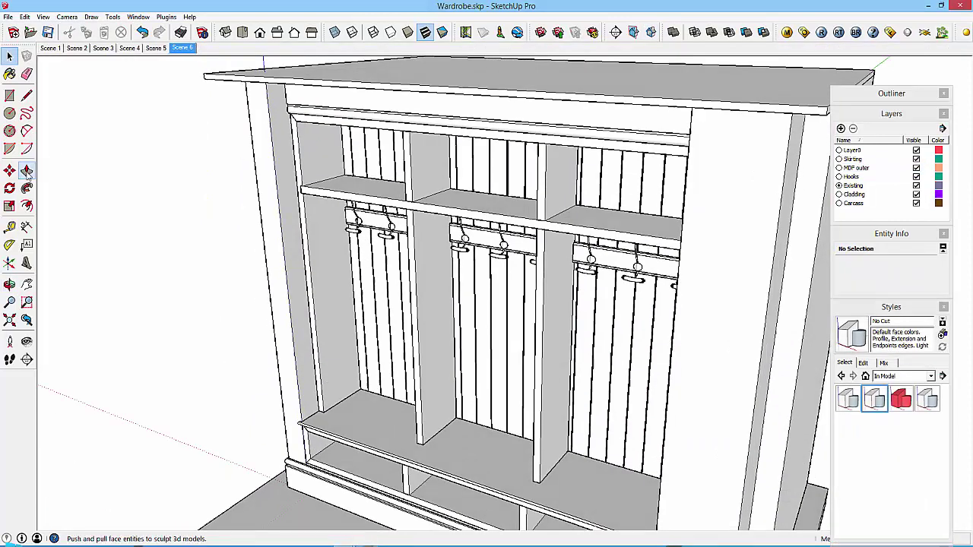
click(9, 227)
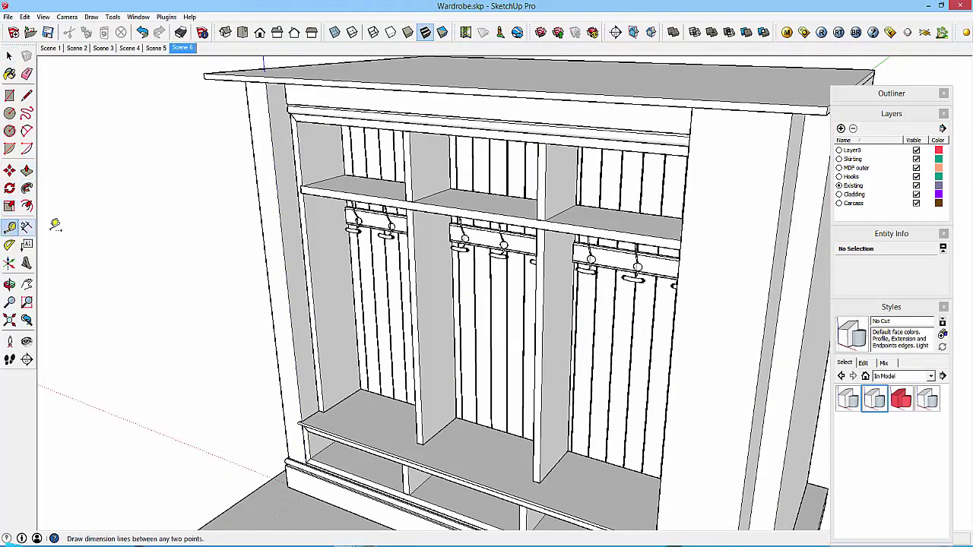
click(344, 177)
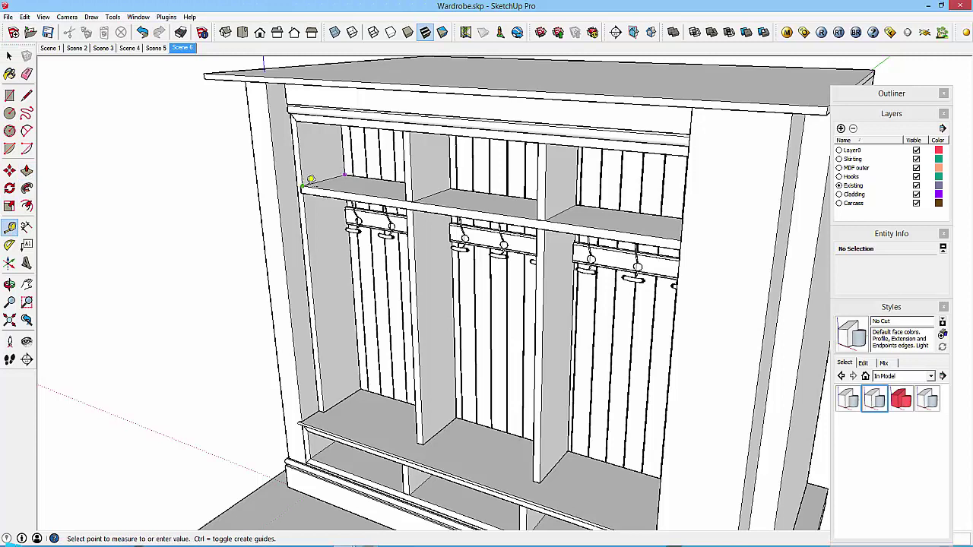
key(space)
middle_drag(370, 212, 339, 147)
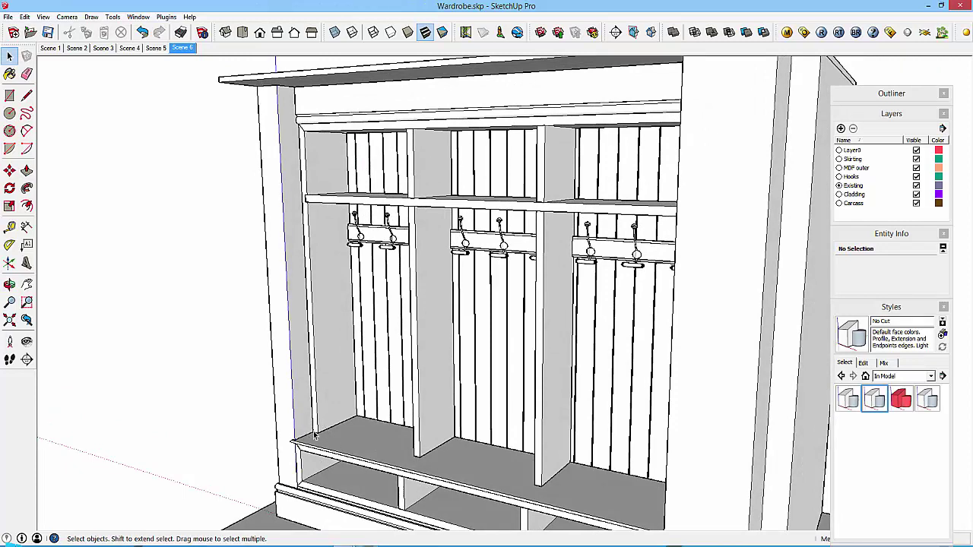
middle_drag(422, 467, 414, 169)
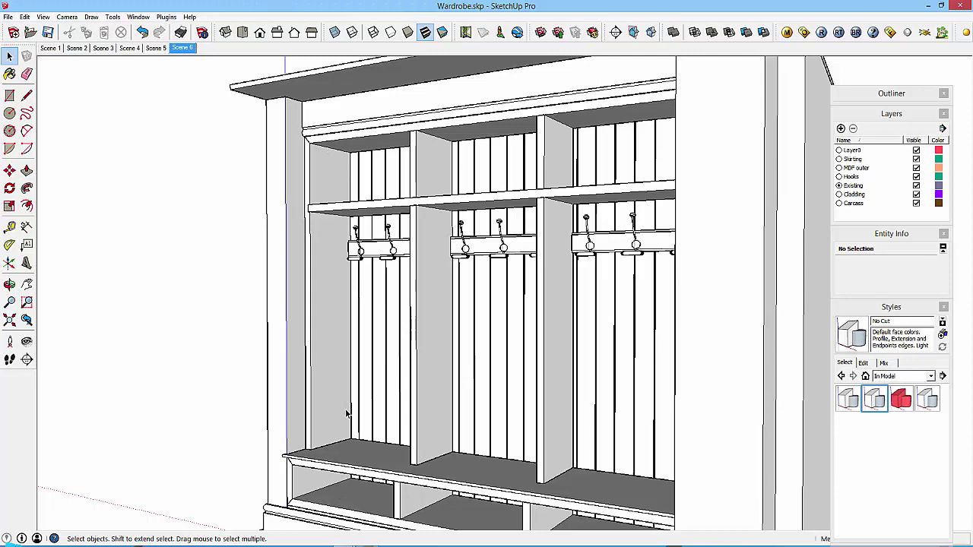
mouse_move(365, 543)
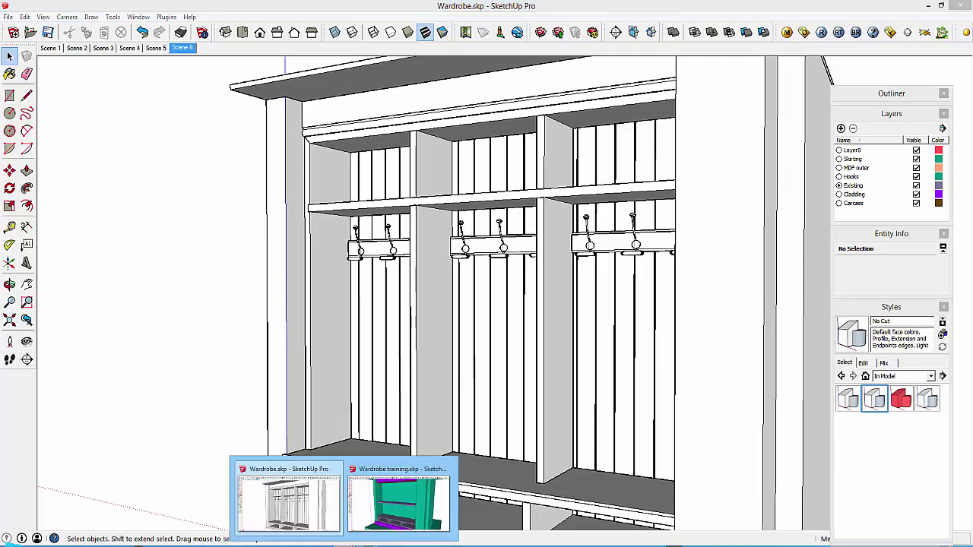
click(366, 526)
Step: Try pushing back the front face of the copied shelf inside its component
middle_drag(326, 225, 329, 315)
double_click(334, 307)
key(p)
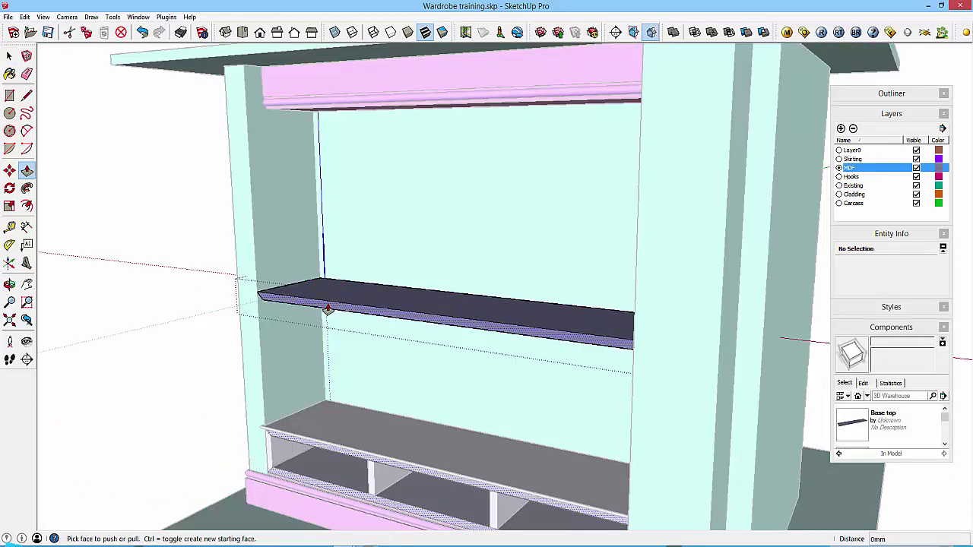
click(334, 307)
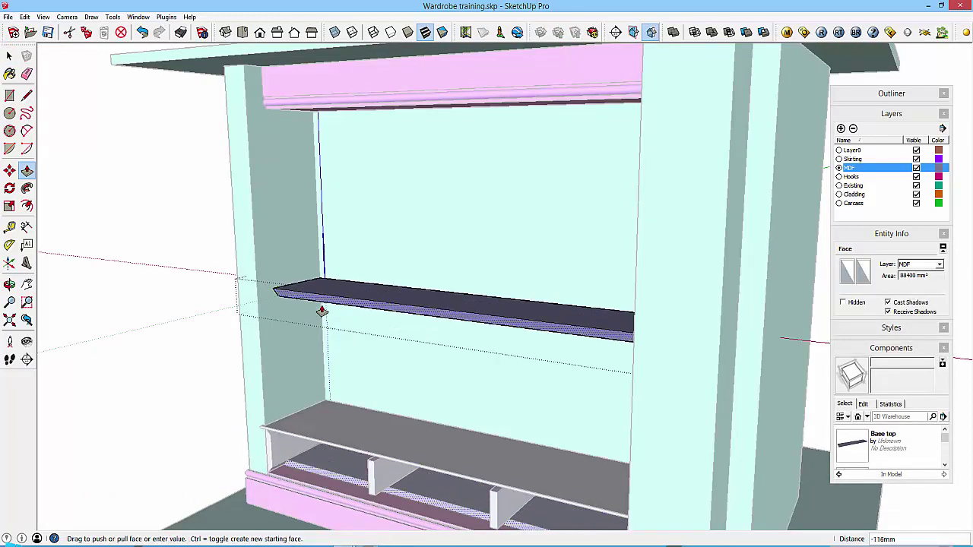
click(335, 309)
key(space)
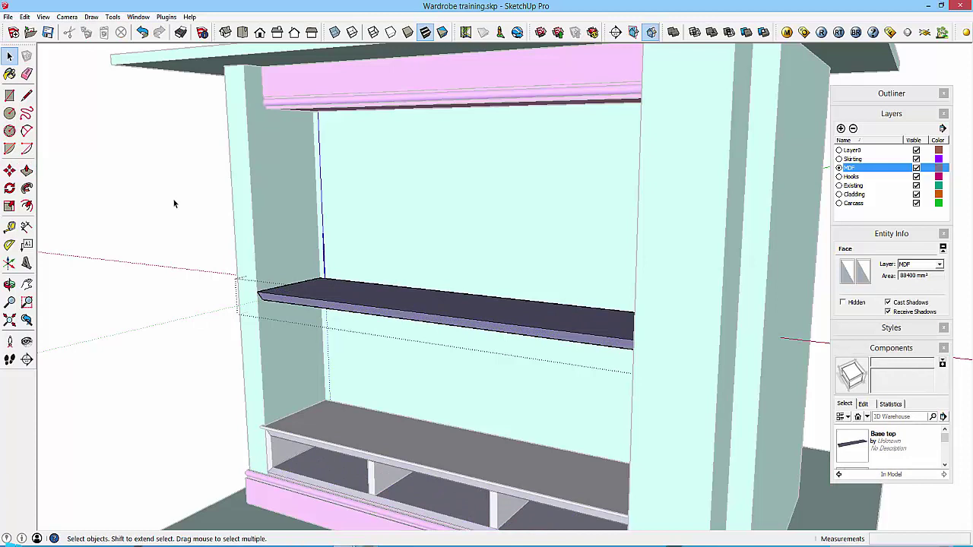
click(174, 202)
Step: Make the copied shelf component unique and move it vertically up against the underside of the upper frame
right_click(322, 302)
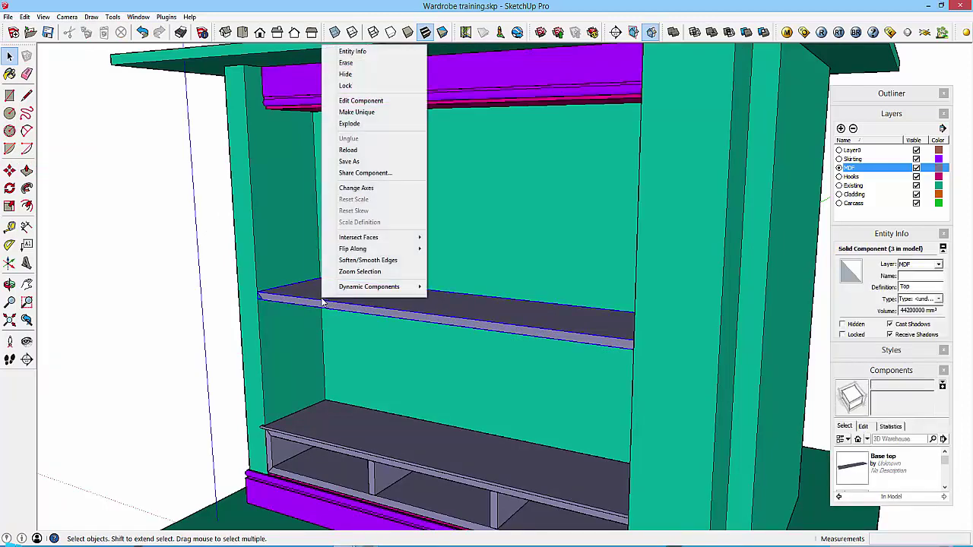
click(359, 114)
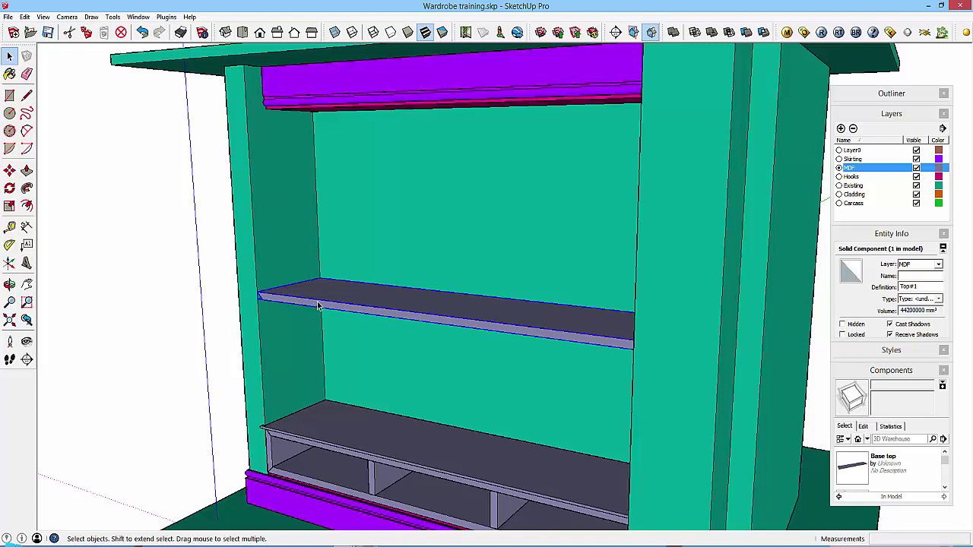
key(m)
middle_drag(325, 280, 330, 251)
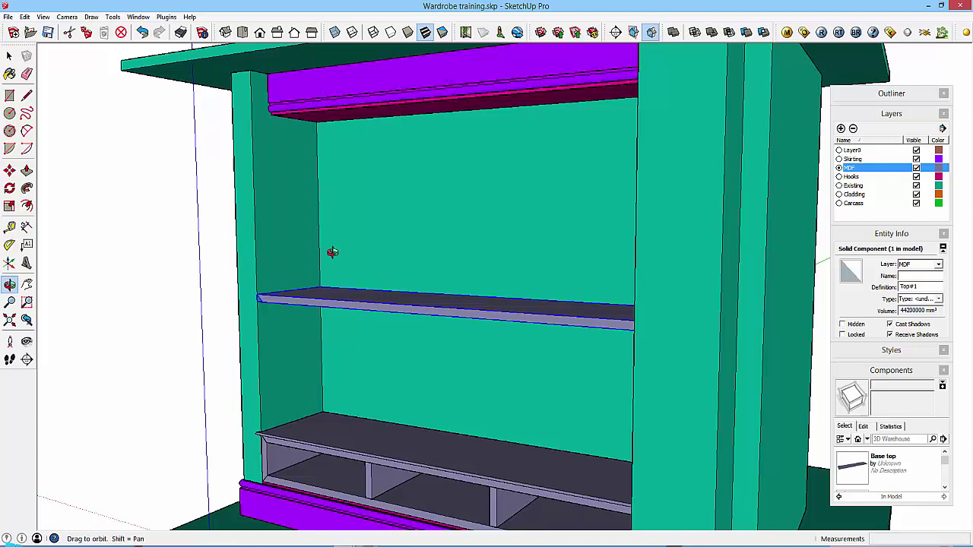
click(326, 289)
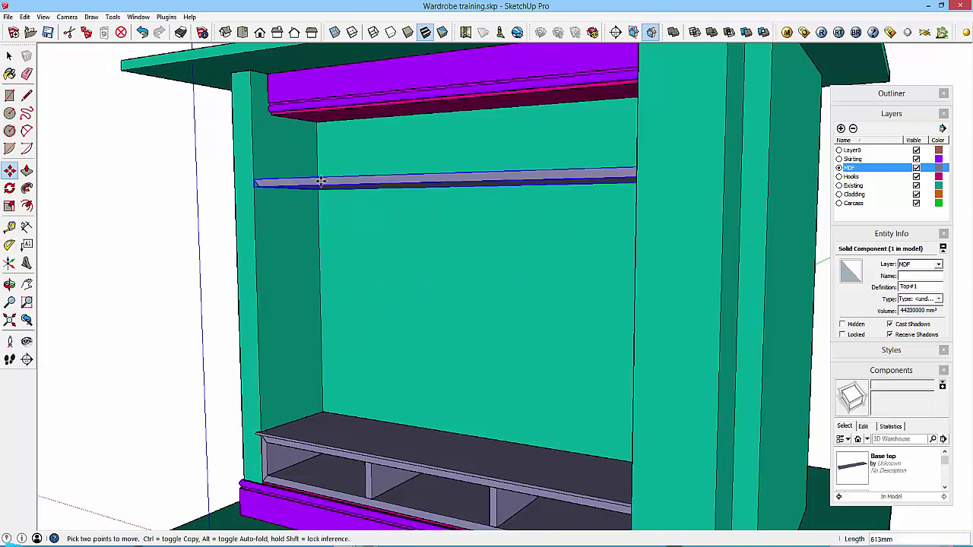
key(x)
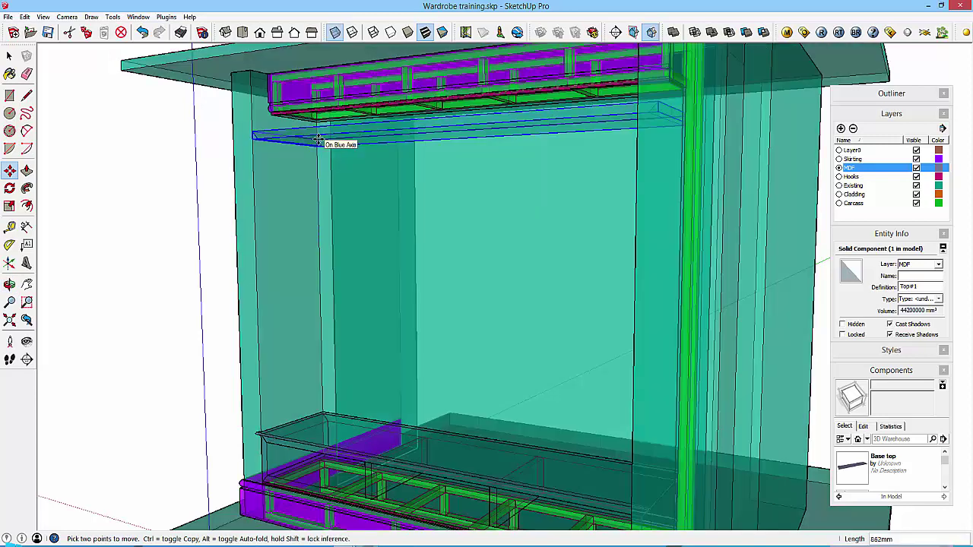
scroll(319, 141, up, 4)
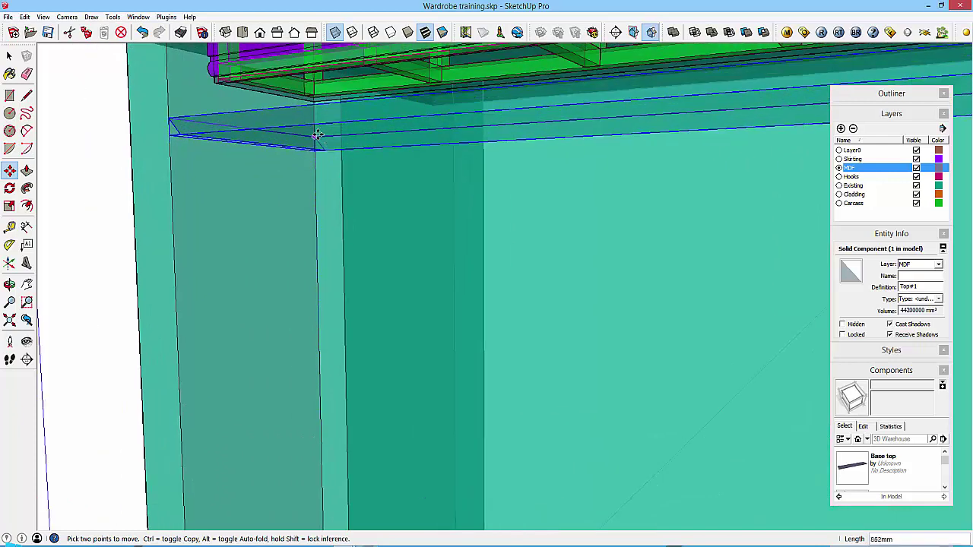
click(316, 108)
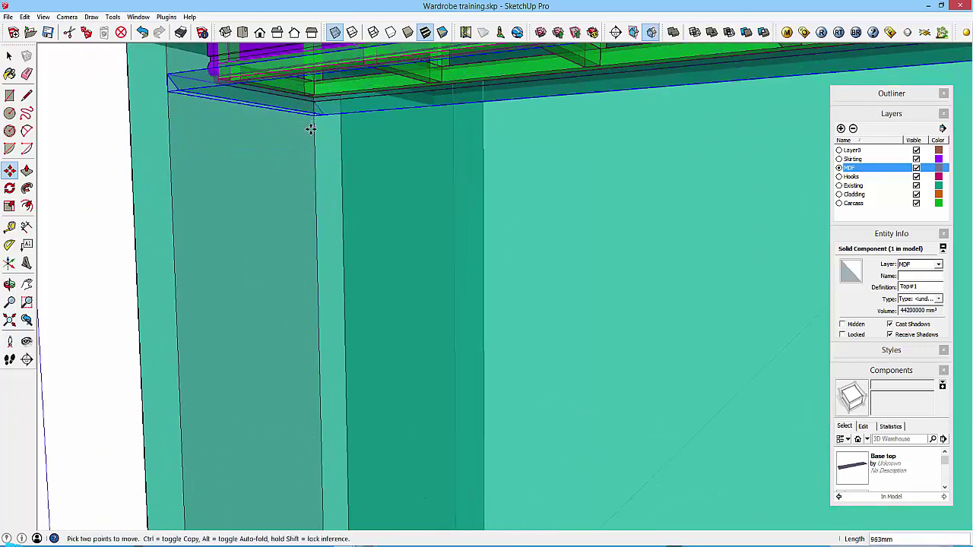
key(space)
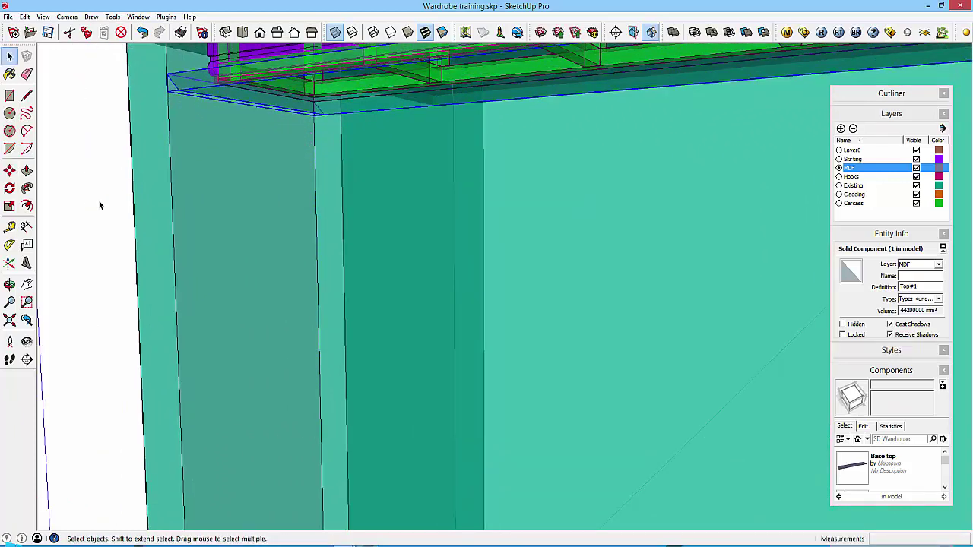
key(x)
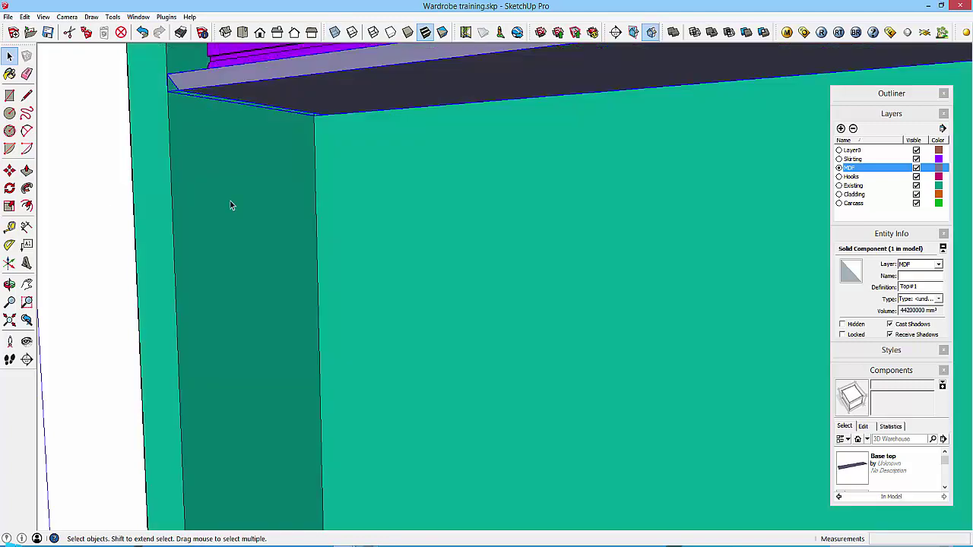
Step: Place a vertical guide on the recess's side wall, 345 mm from the back corner
middle_drag(230, 206, 148, 156)
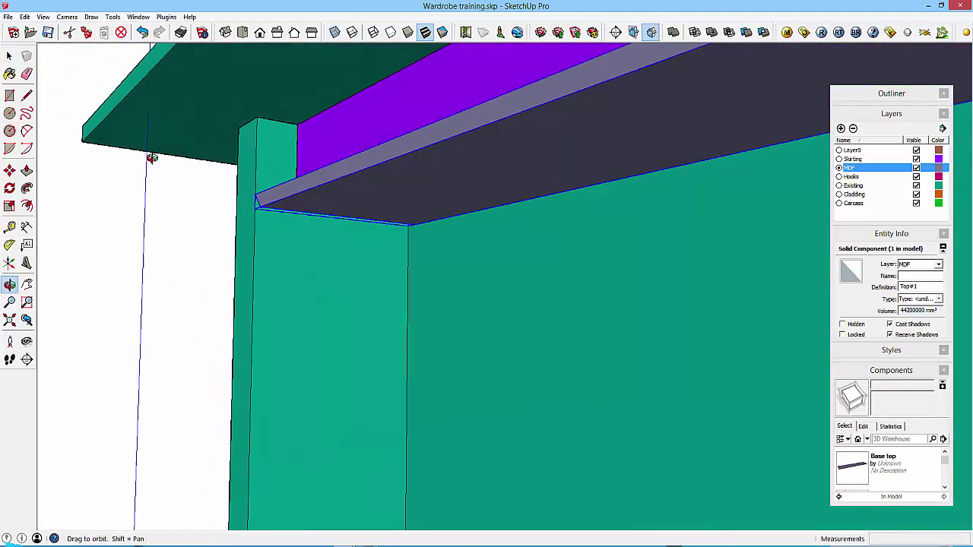
click(10, 226)
scroll(432, 245, down, 2)
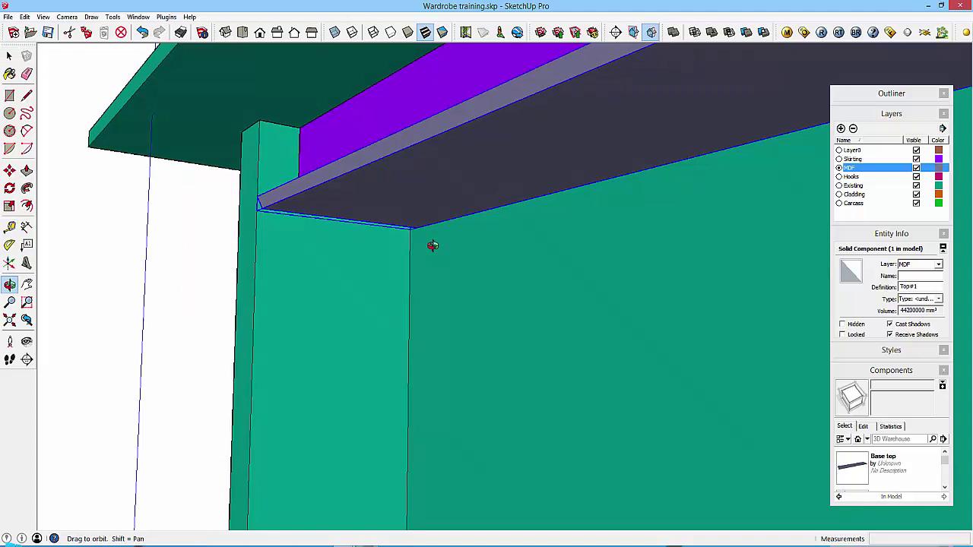
click(412, 260)
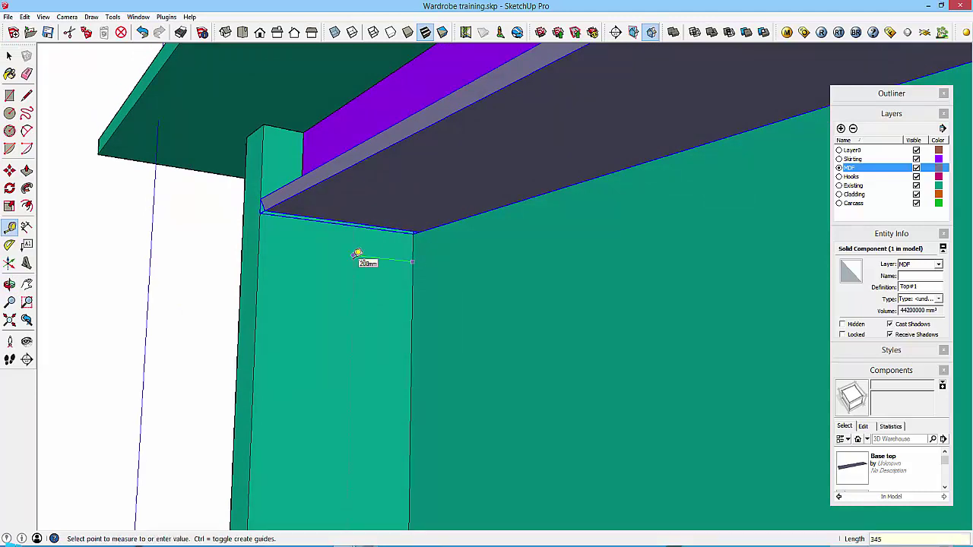
key(space)
Step: Push the front face of the raised top panel back about 155 mm to the guide and close the component
double_click(342, 170)
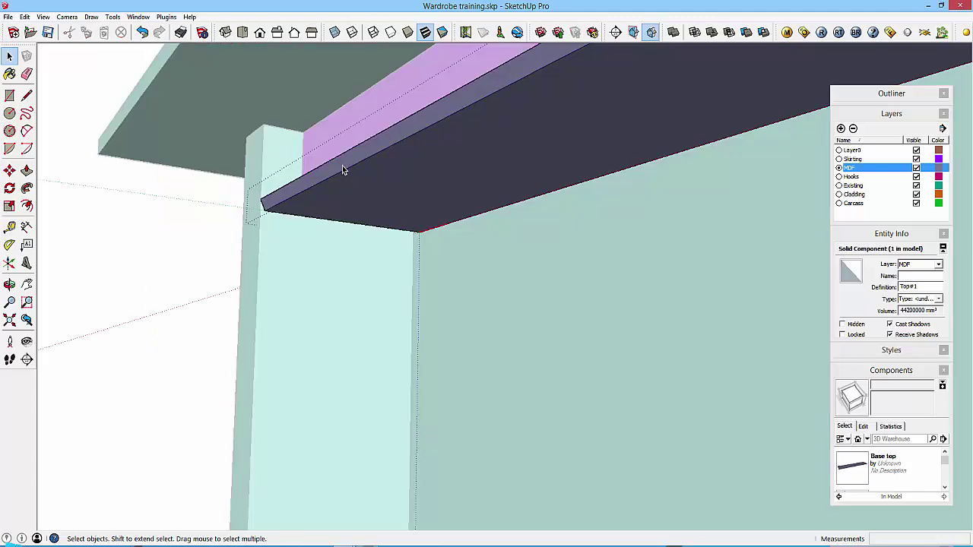
key(p)
click(313, 187)
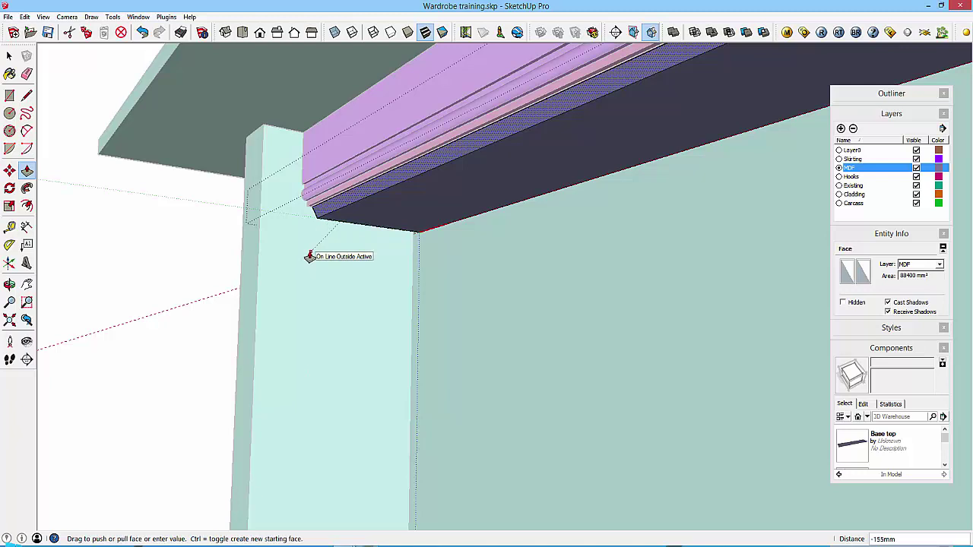
click(309, 257)
key(space)
click(155, 225)
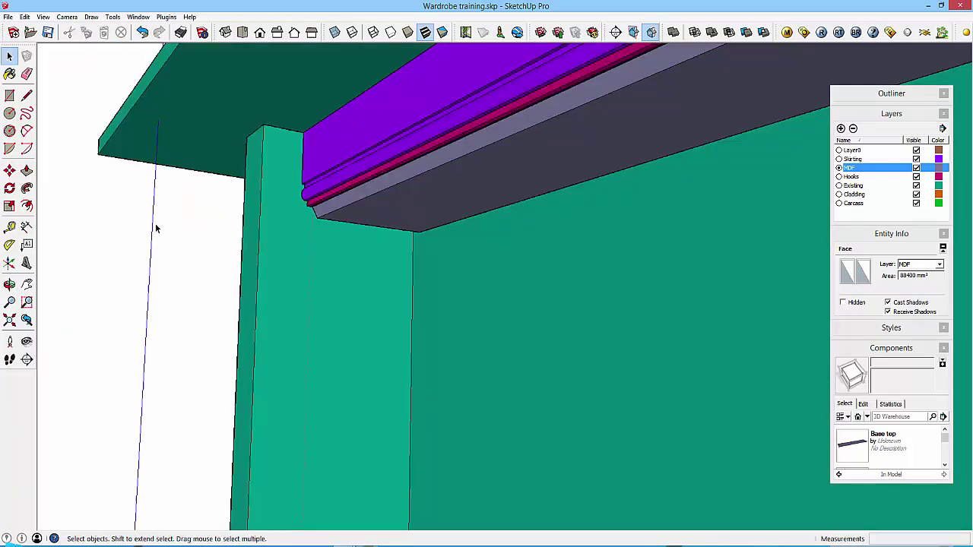
Step: Delete the vertical guide on the recess's side wall
scroll(362, 260, down, 1)
scroll(362, 263, down, 2)
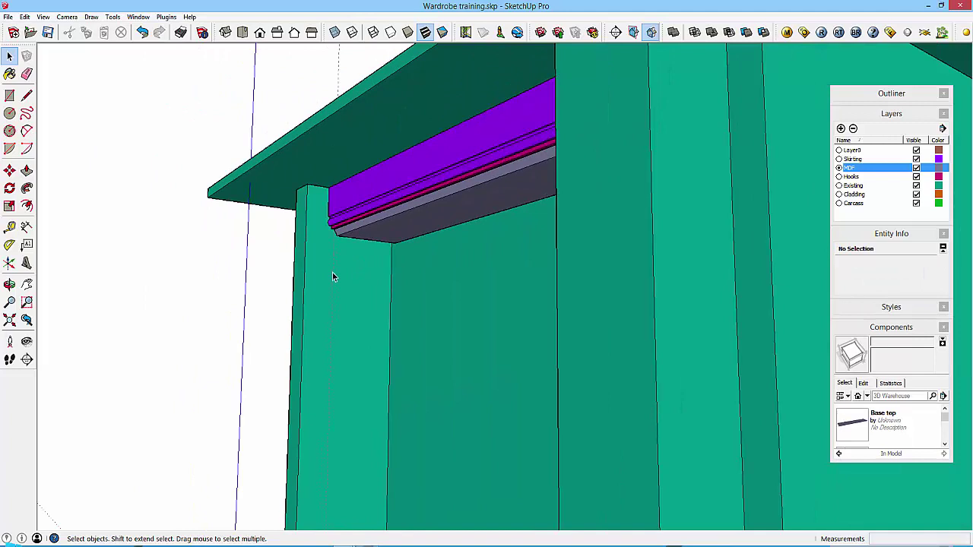
click(332, 274)
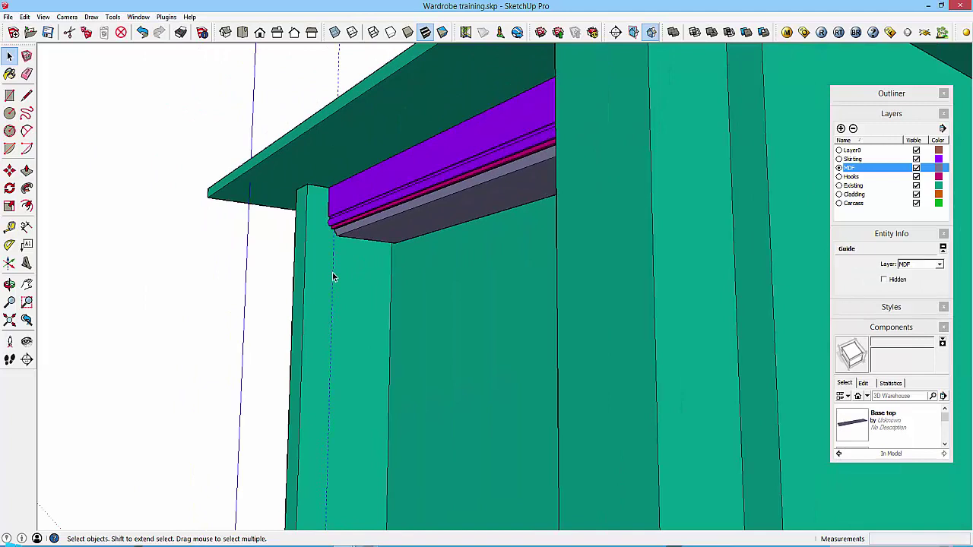
key(Delete)
Step: Copy the two base-unit dividers straight up so that the copies stand on the base top
scroll(332, 274, down, 3)
middle_drag(334, 277, 425, 372)
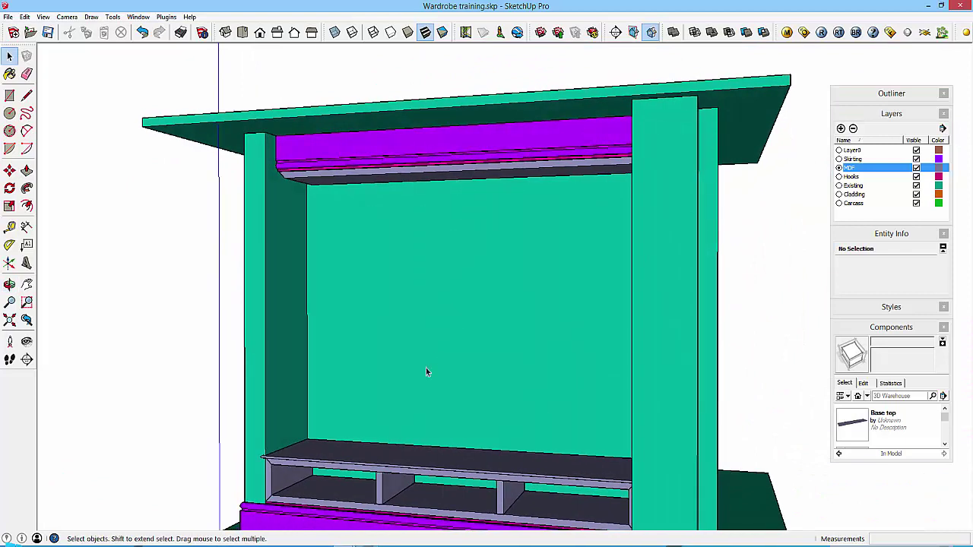
click(382, 488)
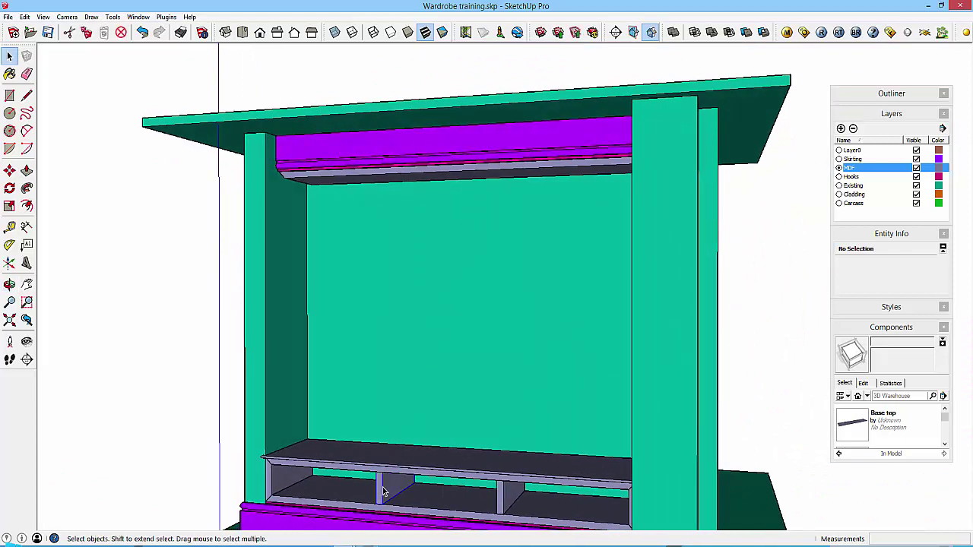
shift+click(504, 502)
key(m)
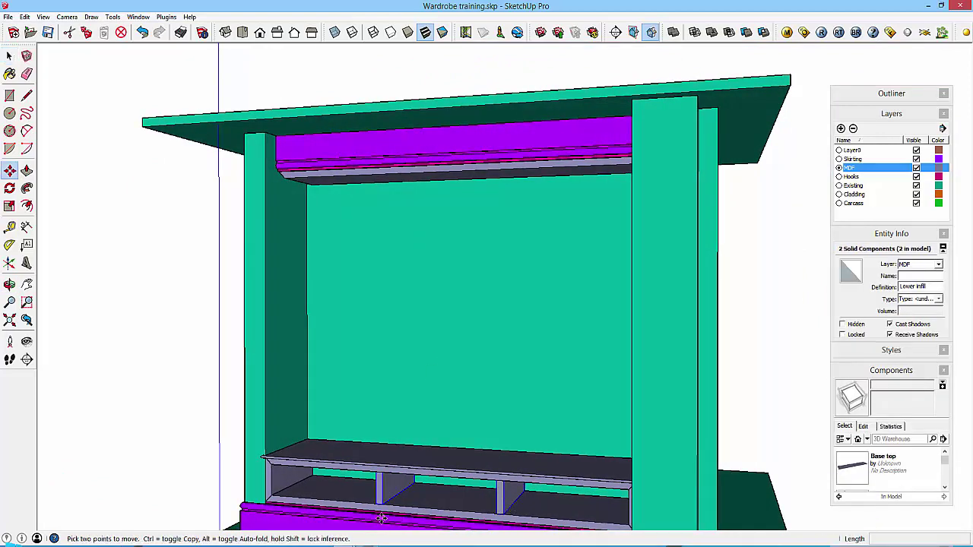
key(ctrl)
click(381, 504)
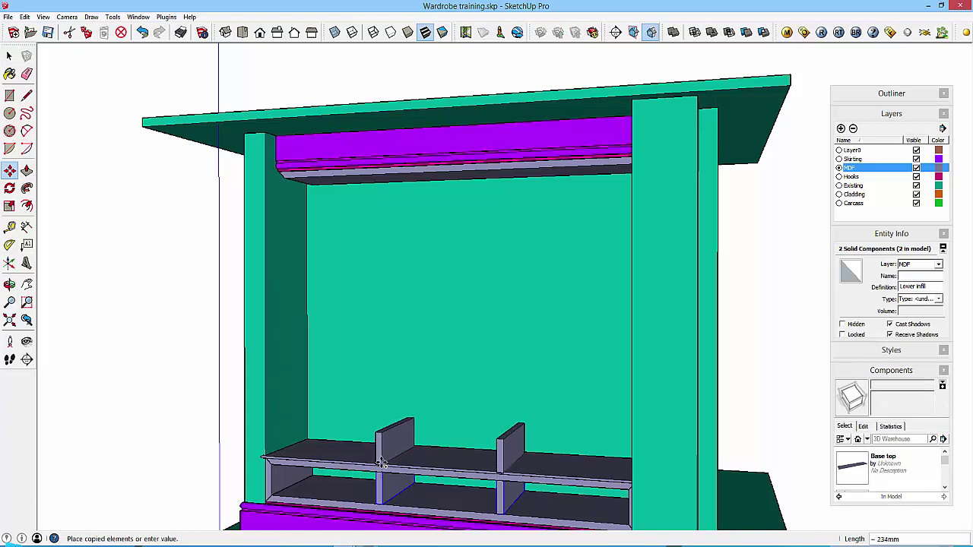
scroll(383, 462, up, 5)
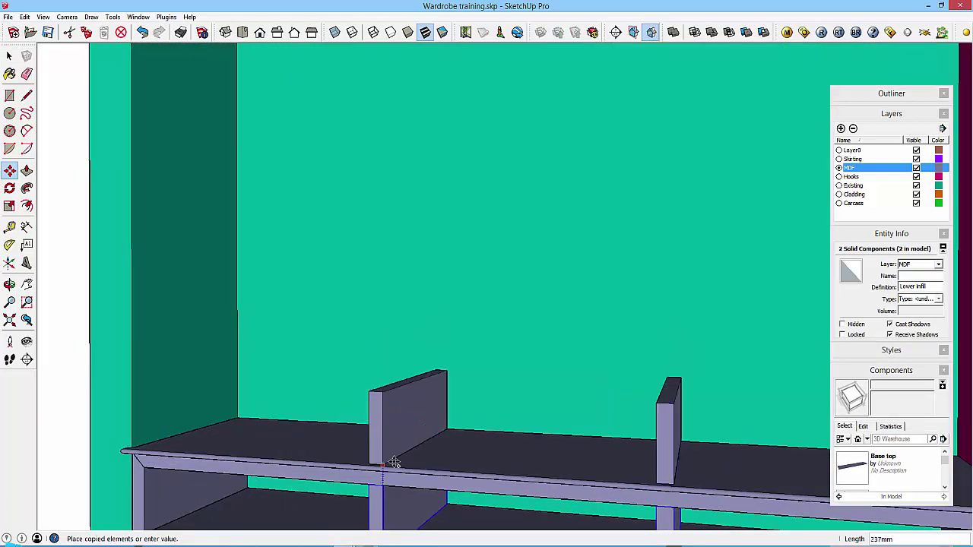
click(379, 462)
Step: Make the two copied dividers on the base top unique from the lower ones
key(space)
right_click(397, 424)
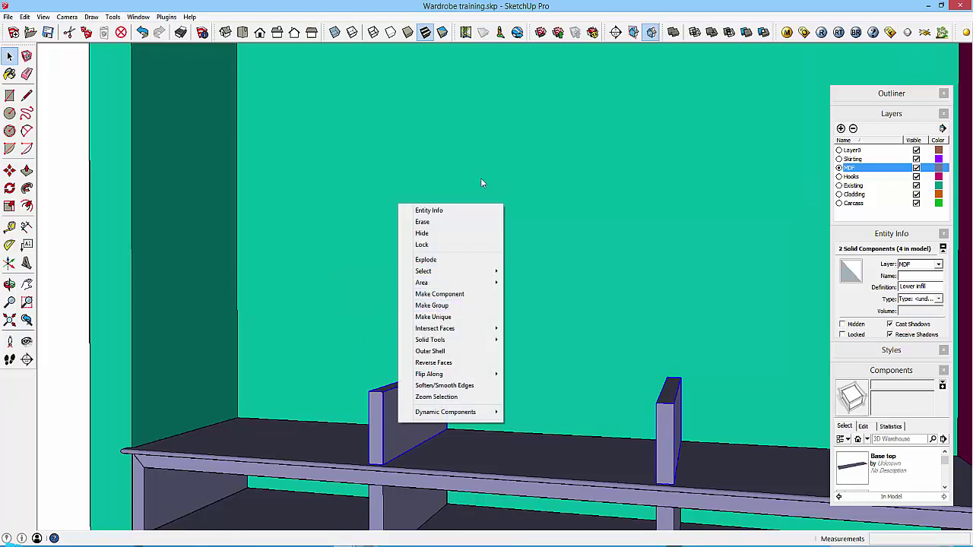
key(Escape)
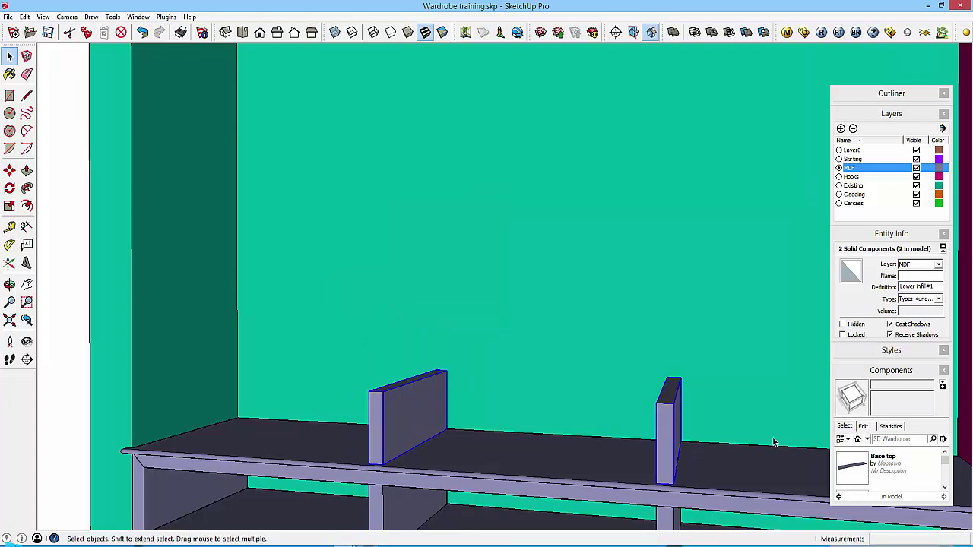
Step: Open a copied divider for editing and push its front face back 155 mm, in line with the upper top panel's edge
middle_drag(466, 434, 394, 443)
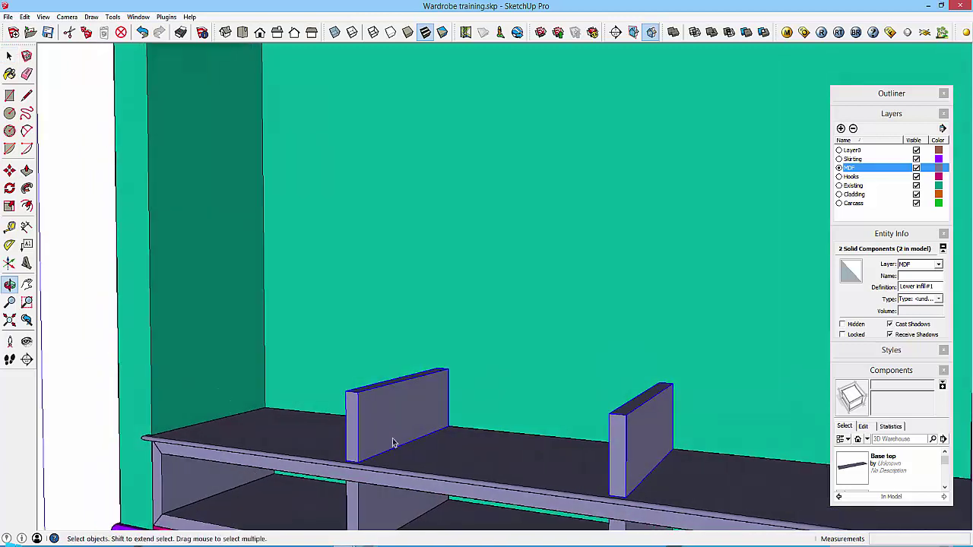
double_click(374, 423)
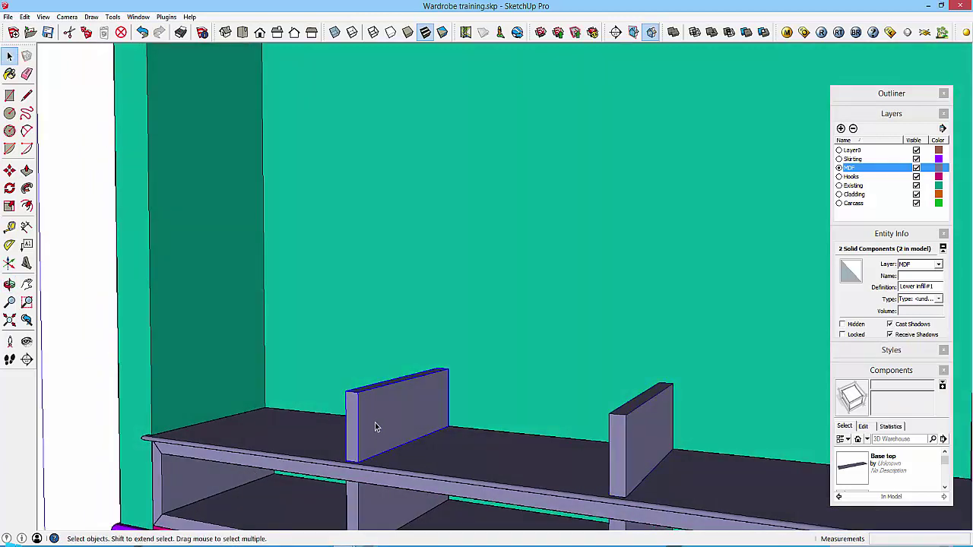
scroll(375, 423, down, 1)
key(p)
scroll(375, 427, down, 4)
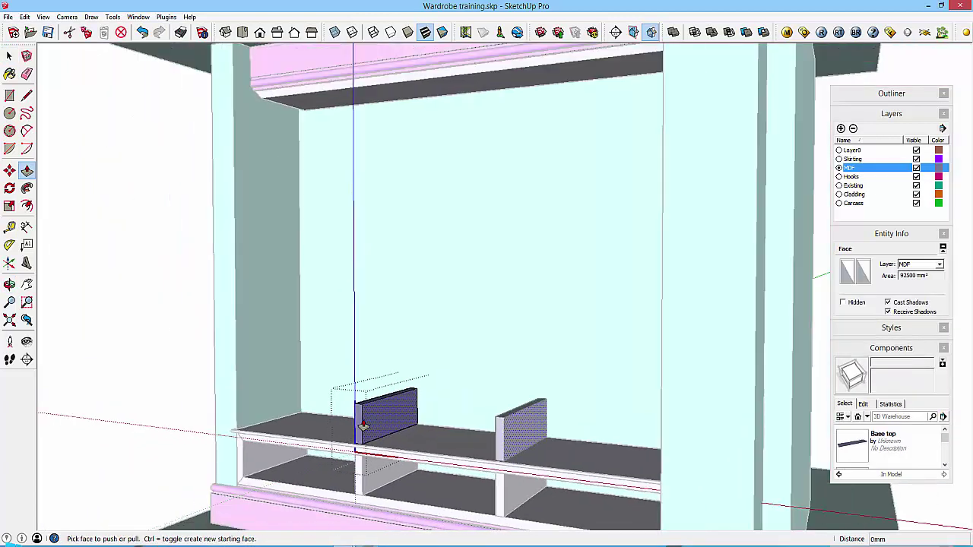
click(359, 417)
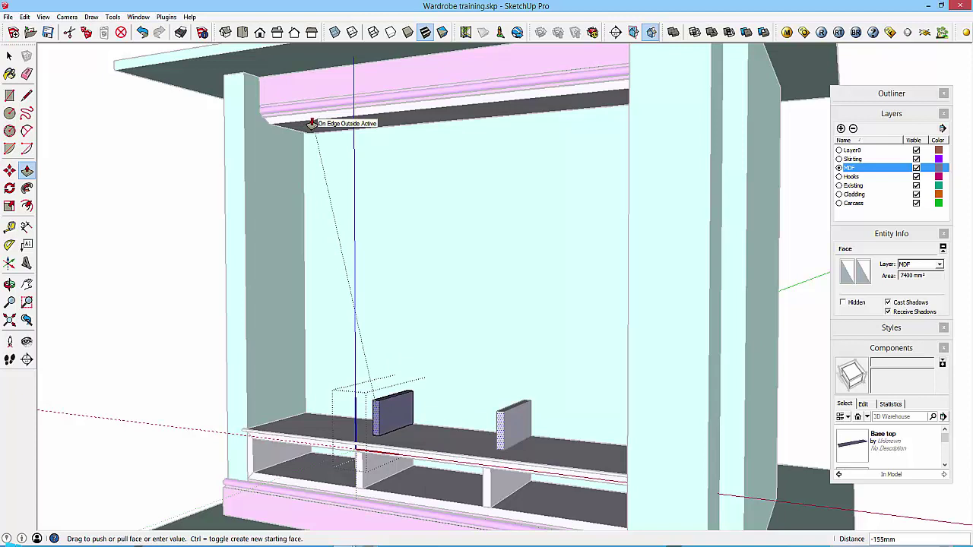
click(311, 124)
Step: Pull the divider's top face up 1493 mm to the underside of the upper top panel
middle_drag(403, 398, 447, 451)
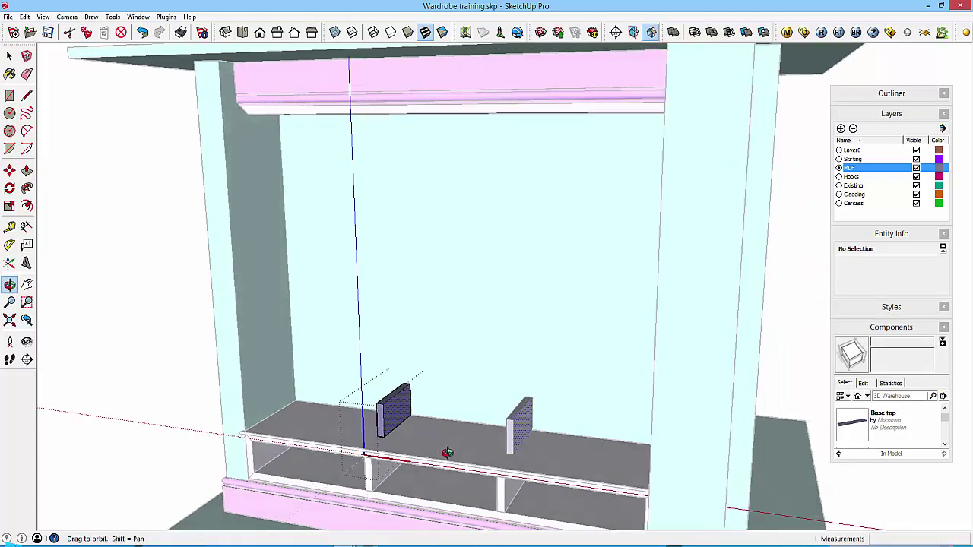
click(386, 396)
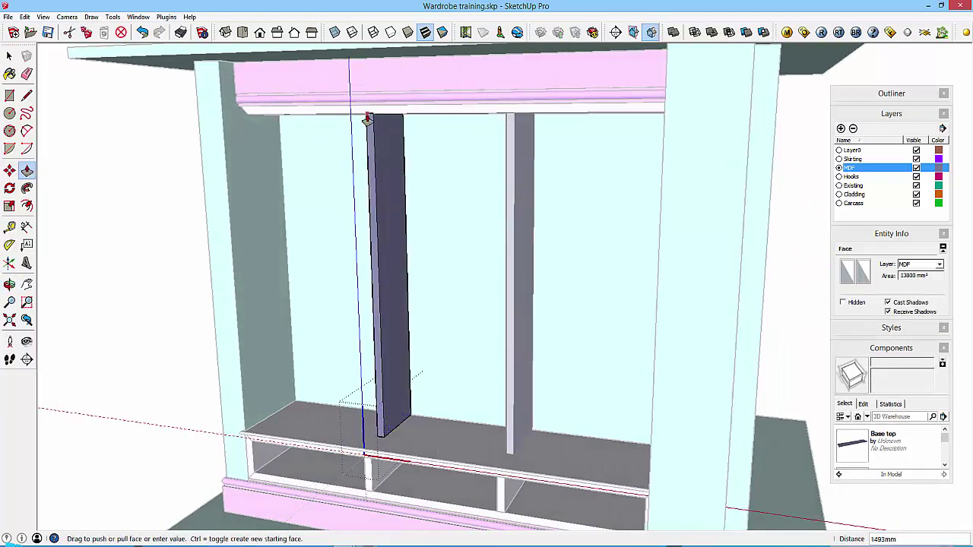
click(367, 119)
key(space)
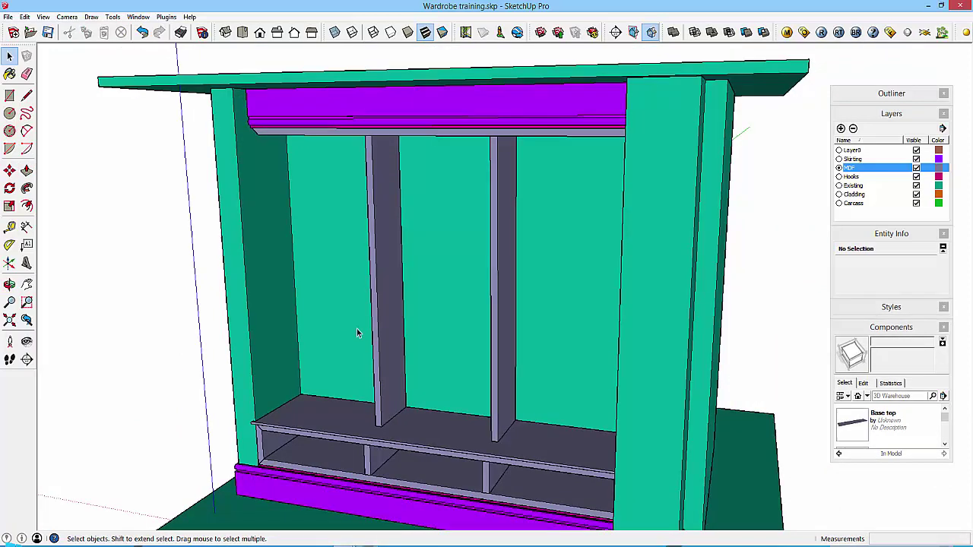
scroll(356, 332, down, 2)
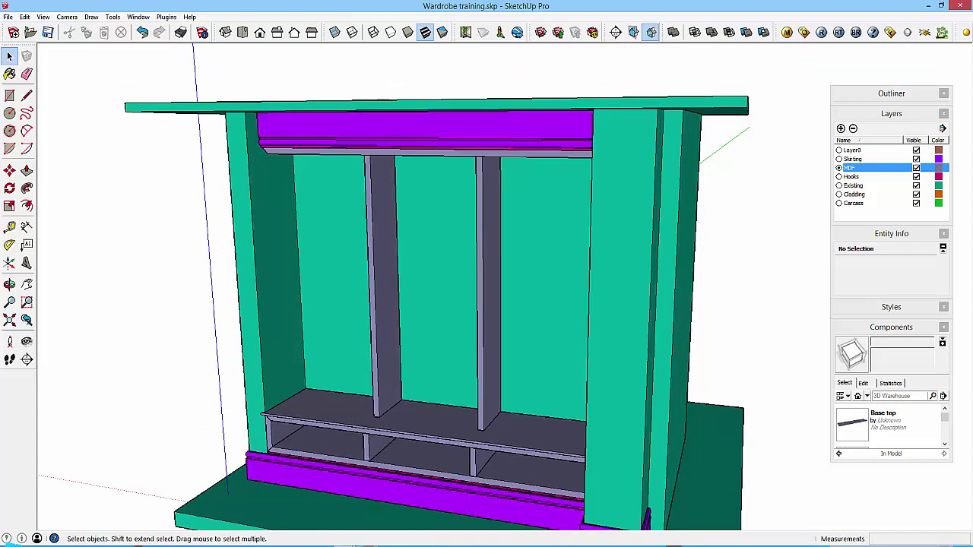
Step: In the finished Wardrobe model, measure the height from the base top to the shelf's underside, and return to the training model
mouse_move(346, 541)
click(286, 497)
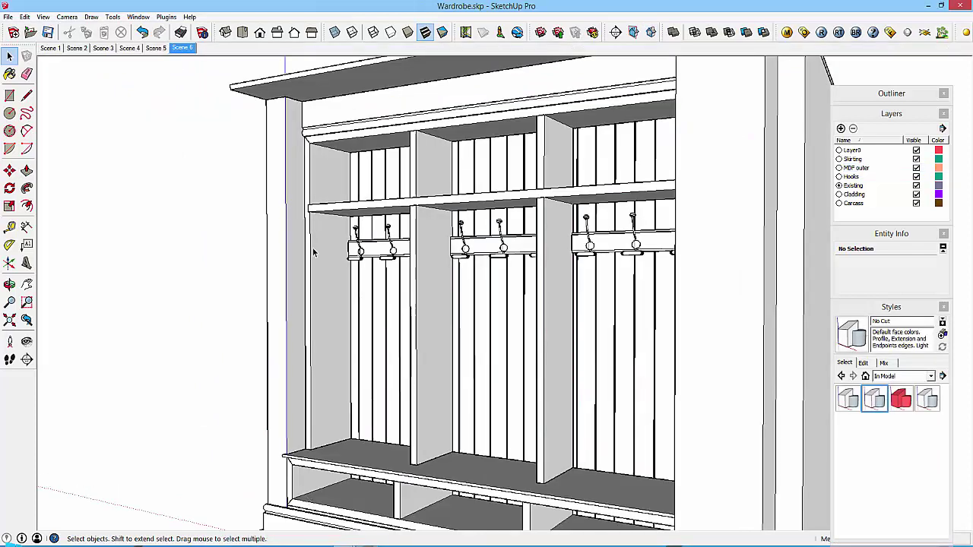
click(9, 227)
click(315, 204)
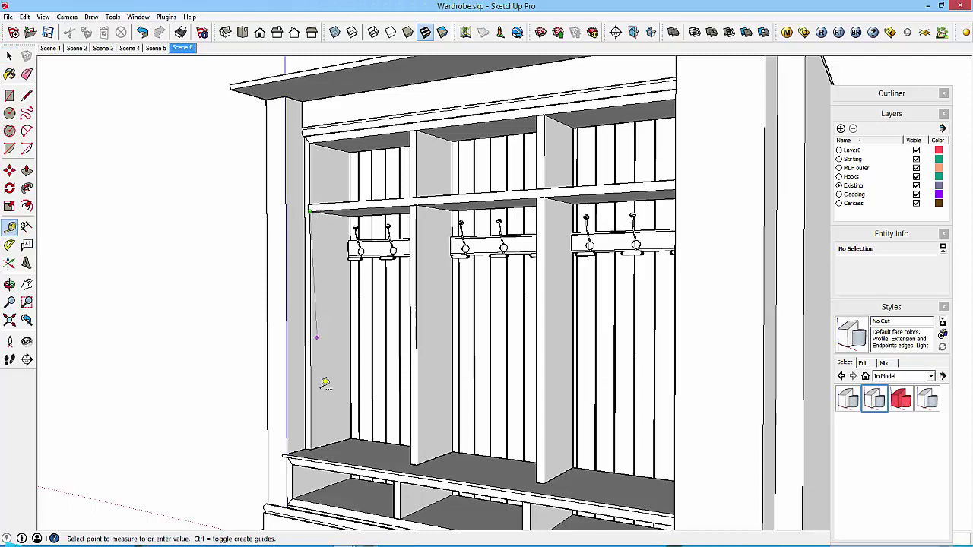
click(318, 442)
key(space)
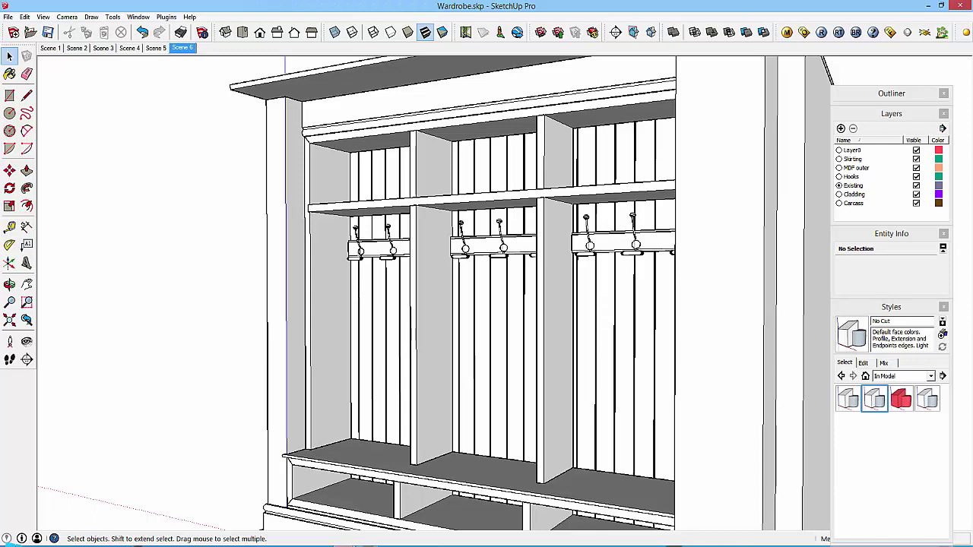
mouse_move(343, 542)
click(407, 504)
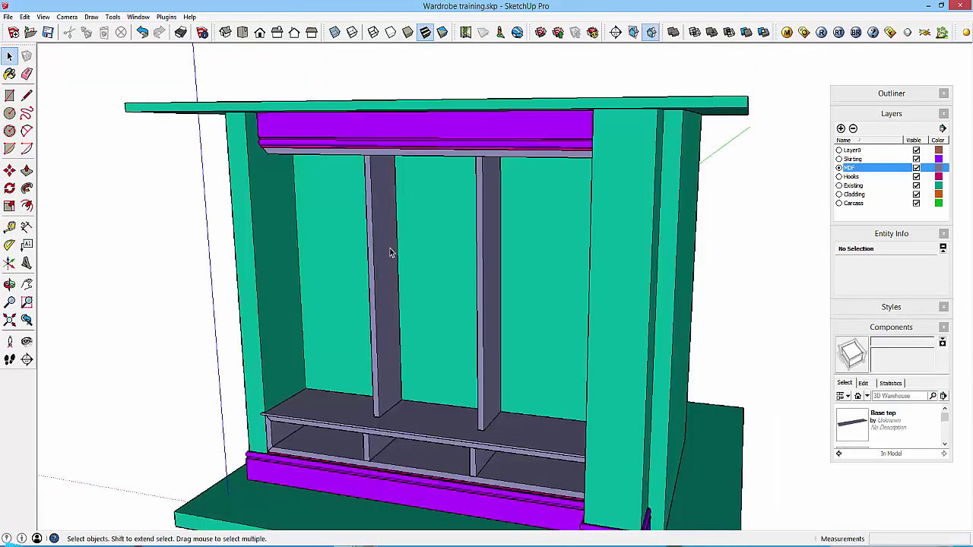
Step: Undo the upward extension of the dividers while keeping their shortened depth
key(o)
middle_drag(338, 249, 325, 257)
key(ctrl+z)
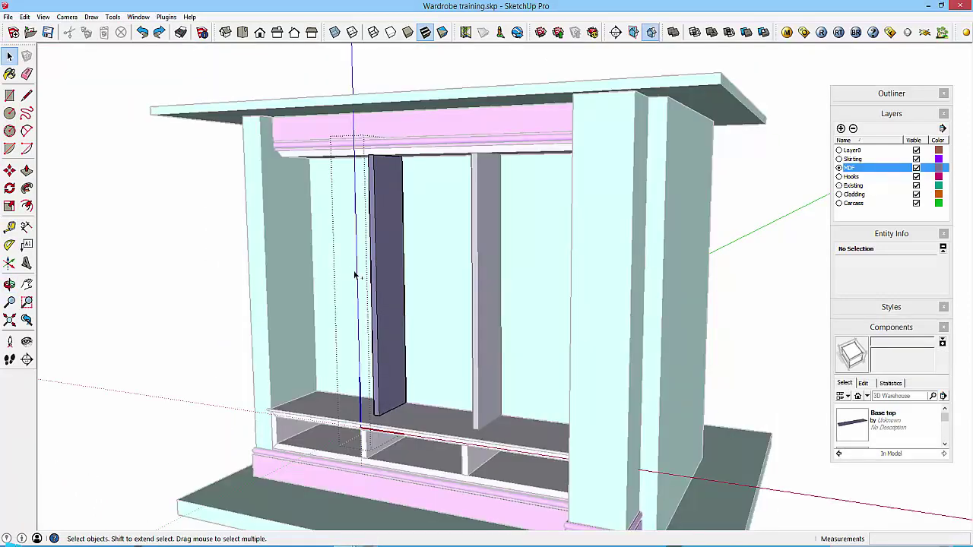
key(ctrl+z)
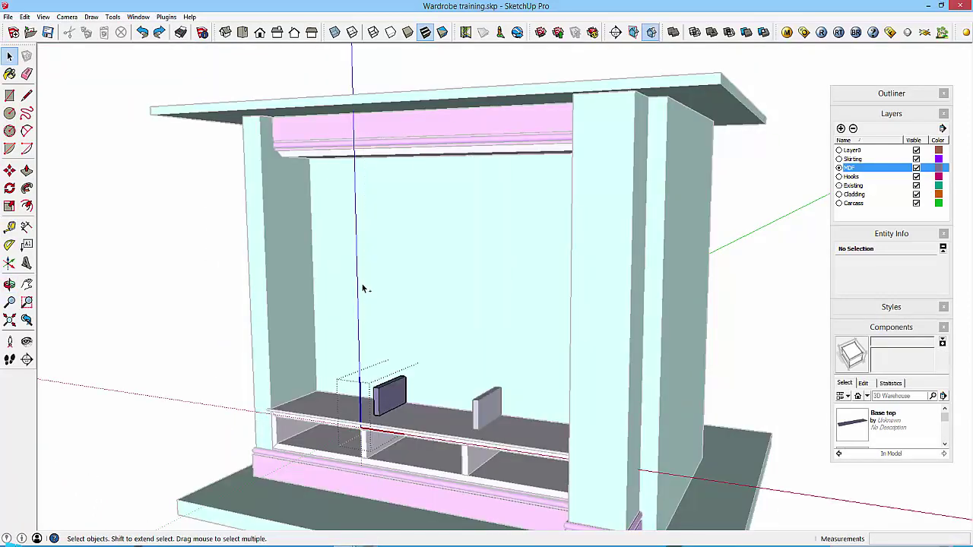
Step: Place a horizontal guide on the back wall, 1324 mm above the back edge of the base top
click(9, 227)
click(340, 384)
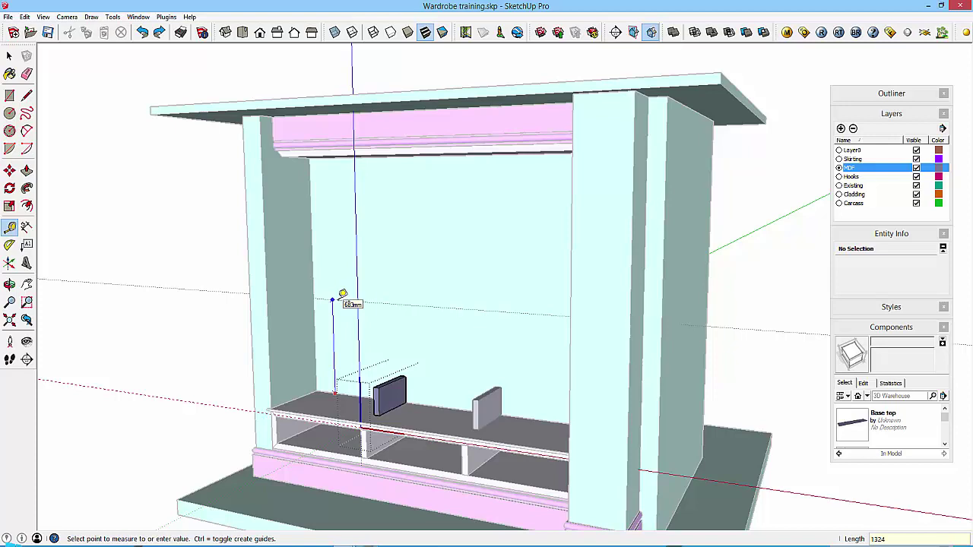
key(space)
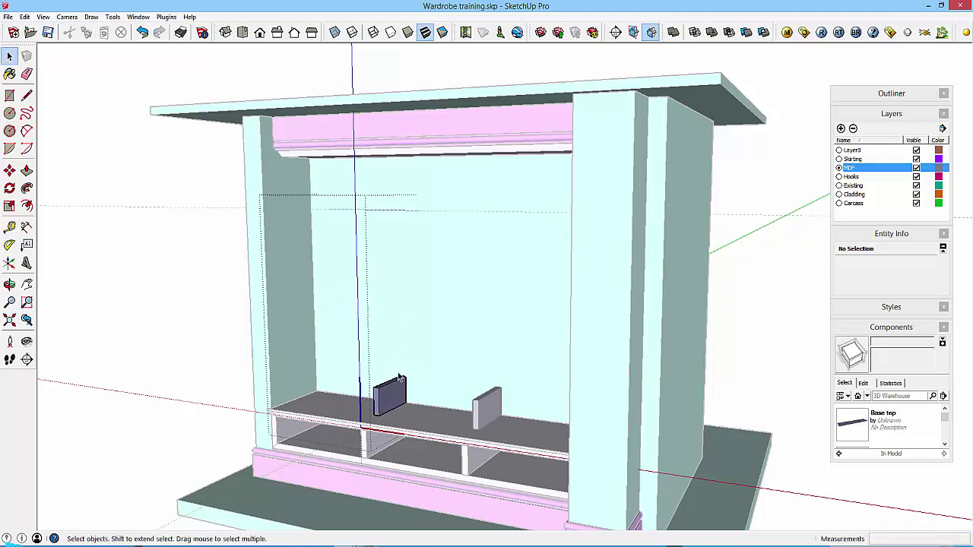
Step: Pull the divider's top face up to the horizontal guide on the back wall
click(393, 401)
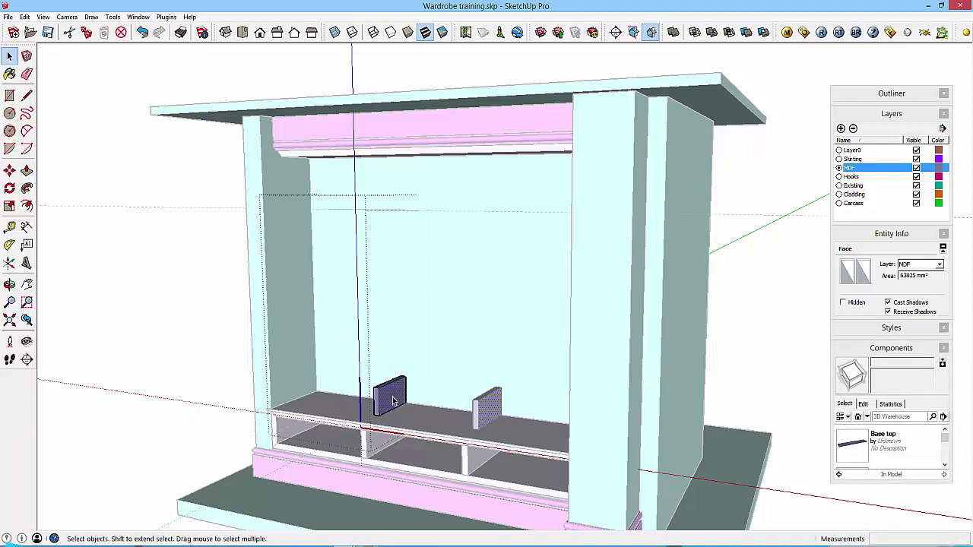
key(p)
middle_drag(391, 396, 385, 395)
scroll(385, 395, up, 3)
drag(386, 391, 428, 176)
key(space)
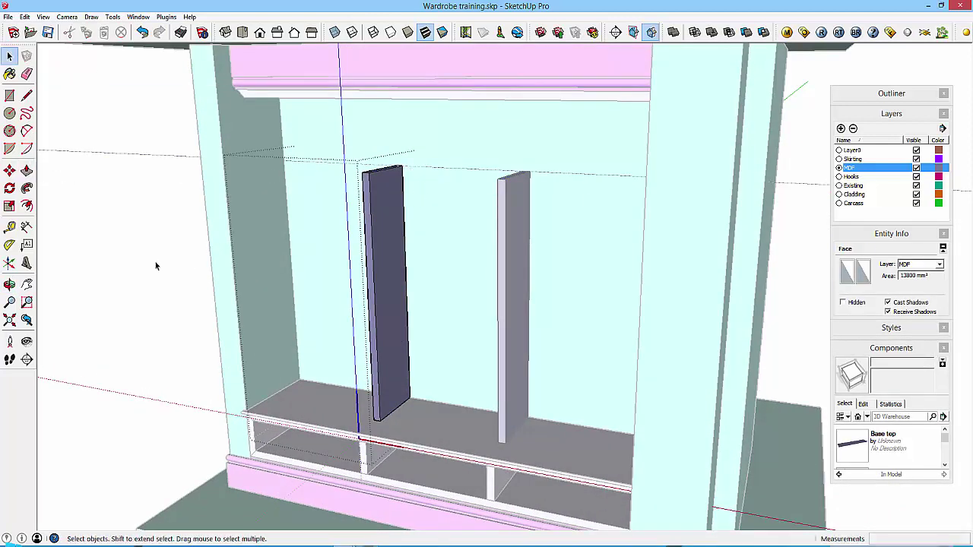
Step: Delete the horizontal guide inside the divider component and close the component
click(150, 262)
click(149, 262)
scroll(180, 287, down, 2)
middle_drag(180, 286, 271, 298)
key(space)
drag(210, 245, 180, 209)
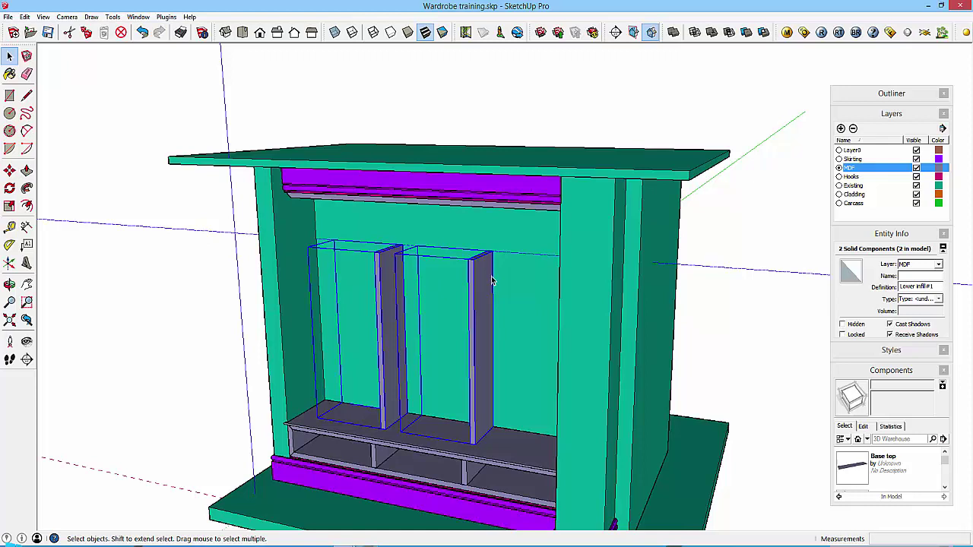
double_click(387, 293)
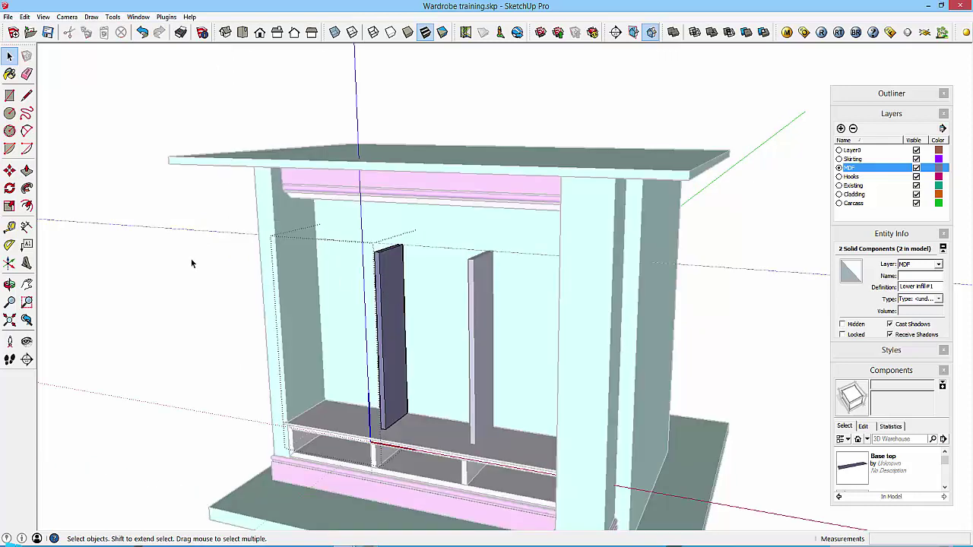
drag(205, 257, 170, 193)
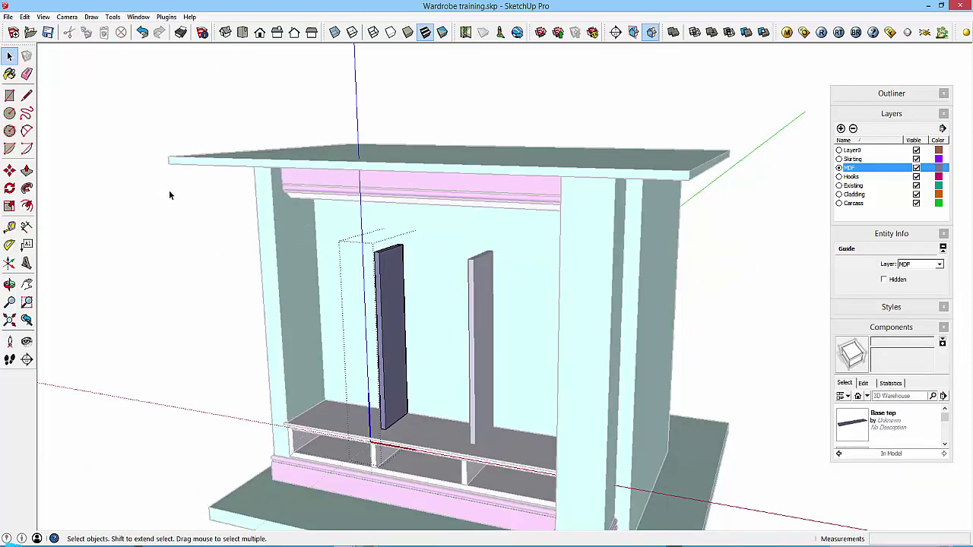
click(210, 269)
Step: Copy the left upper divider against the recess's left side wall and make the copy unique
middle_drag(337, 362, 426, 325)
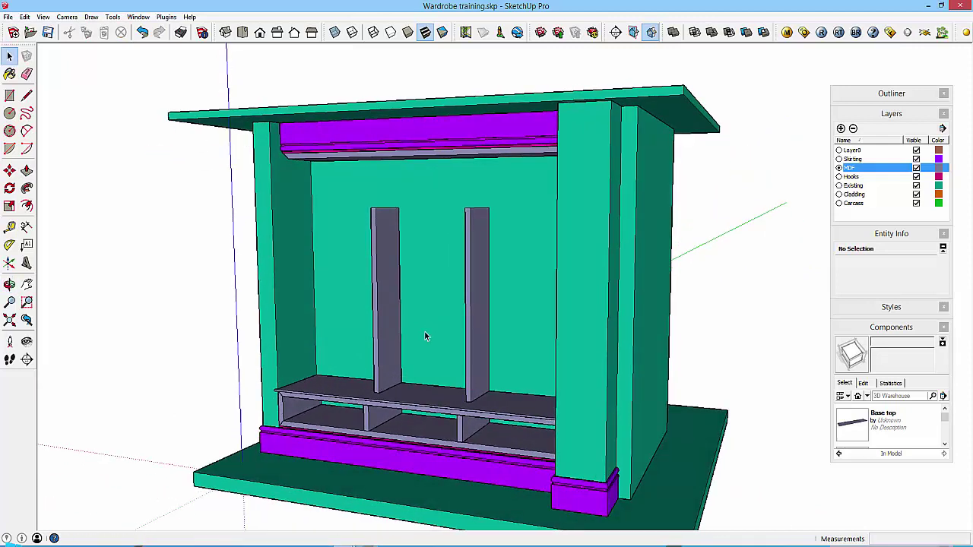
middle_drag(545, 193, 495, 220)
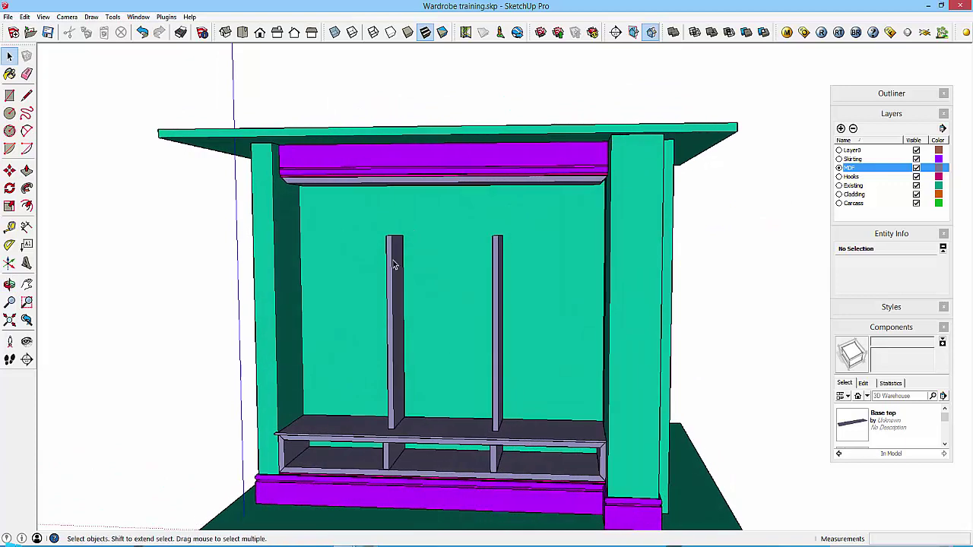
middle_drag(320, 227, 395, 210)
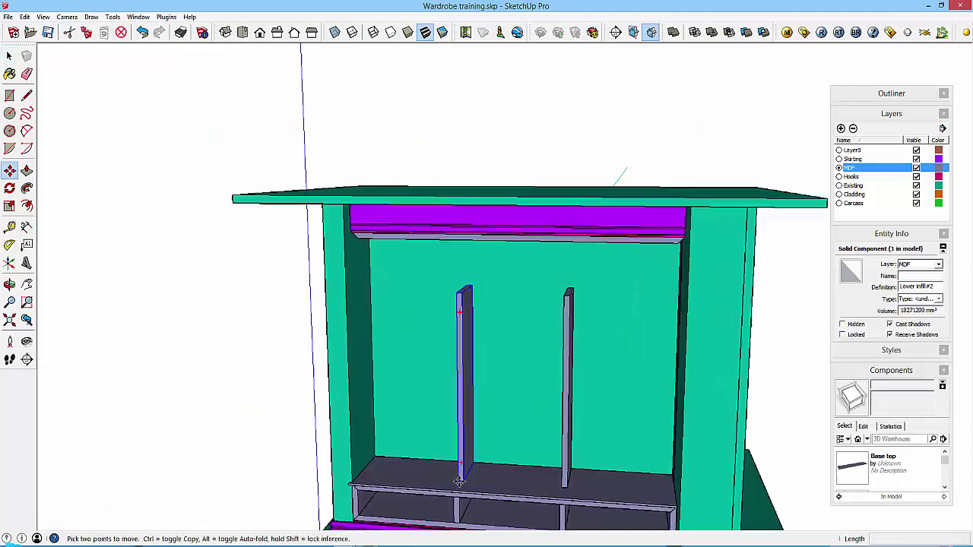
key(ctrl)
click(460, 481)
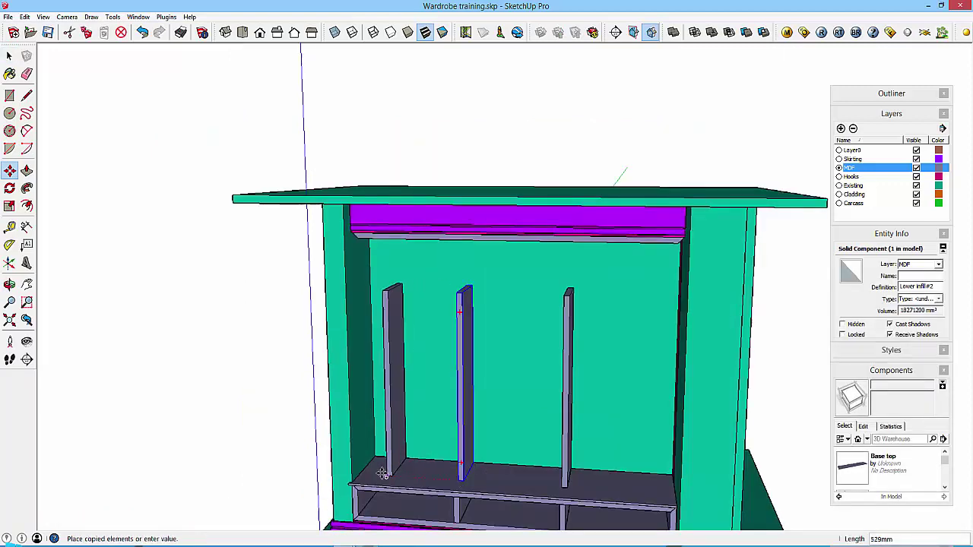
click(361, 474)
click(377, 410)
key(space)
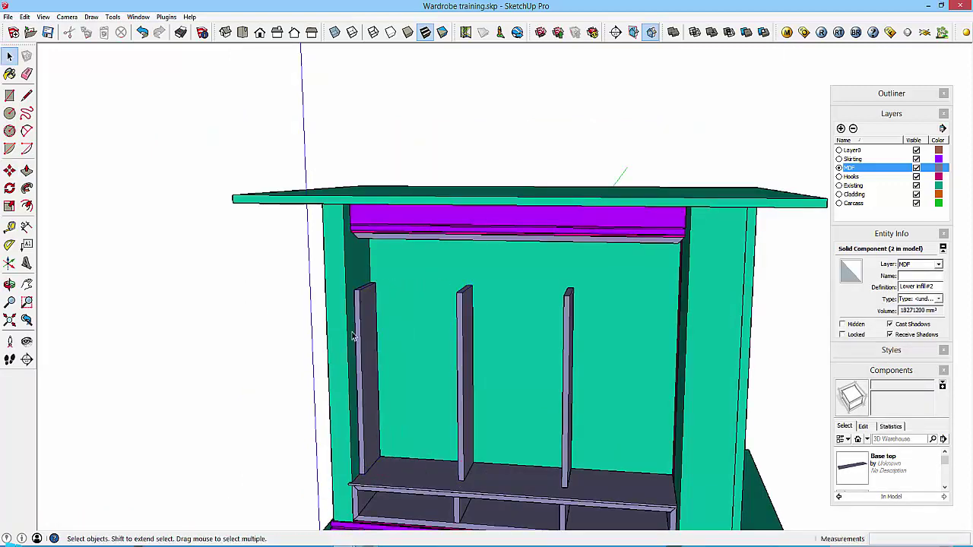
right_click(364, 316)
click(395, 130)
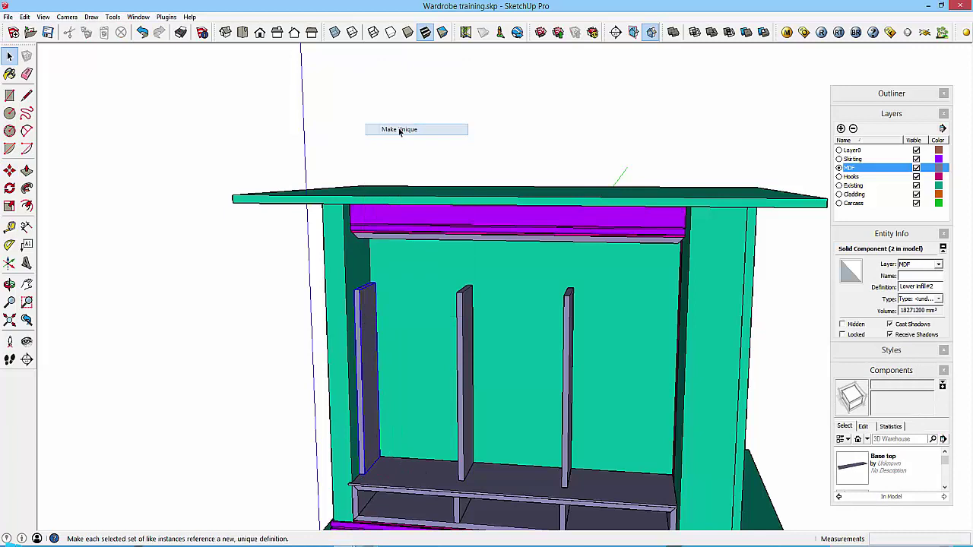
Step: Open the side panel at the recess's left wall and pull its top face up to the underside of the top panel
double_click(363, 324)
key(p)
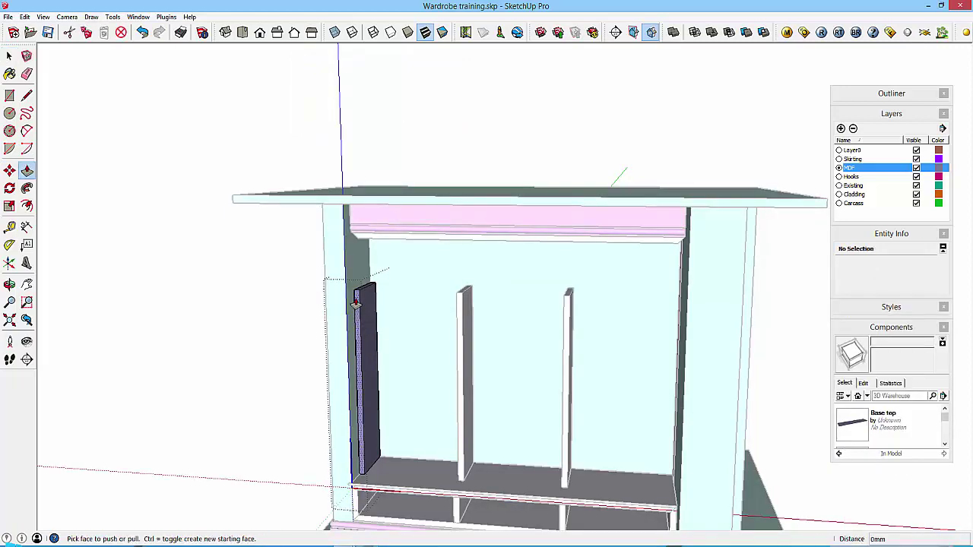
click(356, 311)
click(352, 354)
scroll(356, 283, up, 4)
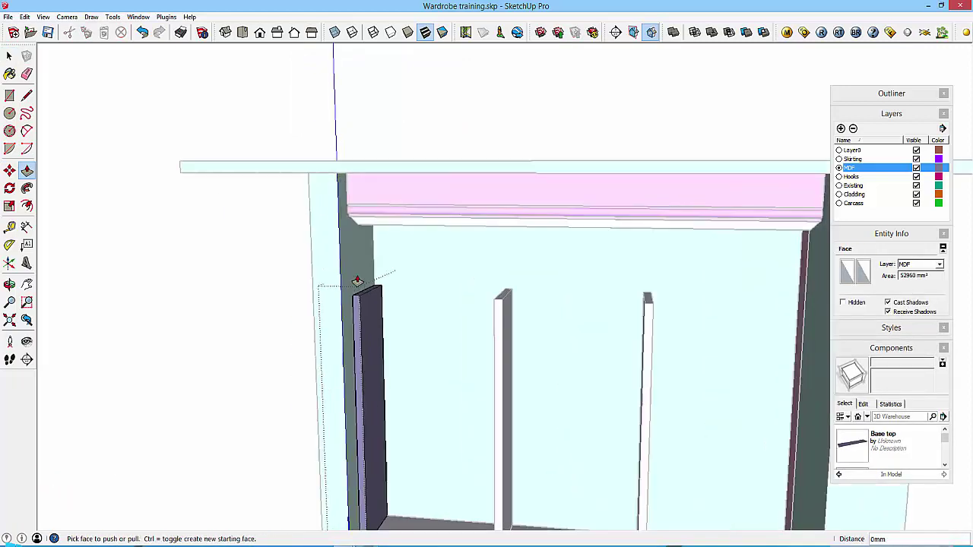
click(380, 289)
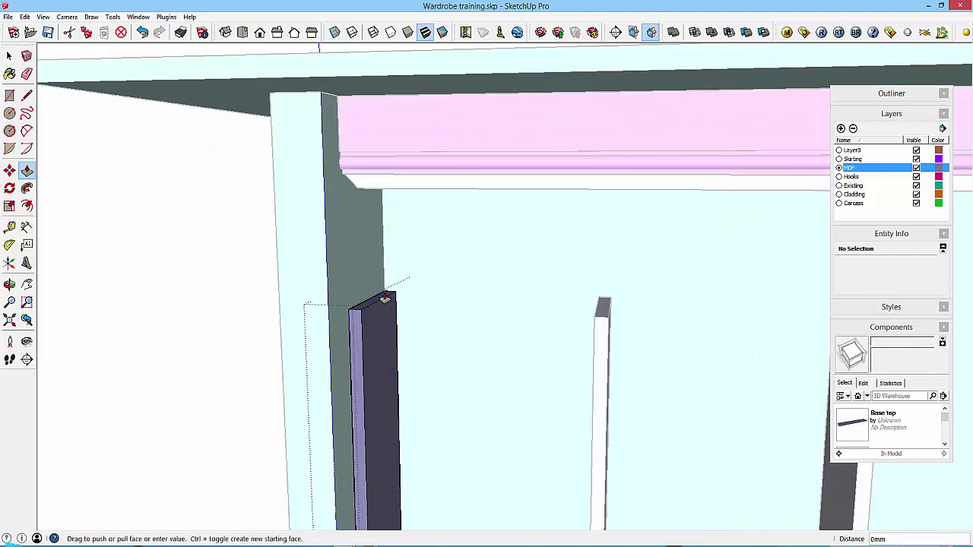
click(396, 191)
middle_drag(373, 223, 393, 276)
Step: Move the side panel's outer top edge up 40 mm to the top panel's outer corner, forming a mitre, and close the component
key(space)
scroll(353, 196, up, 4)
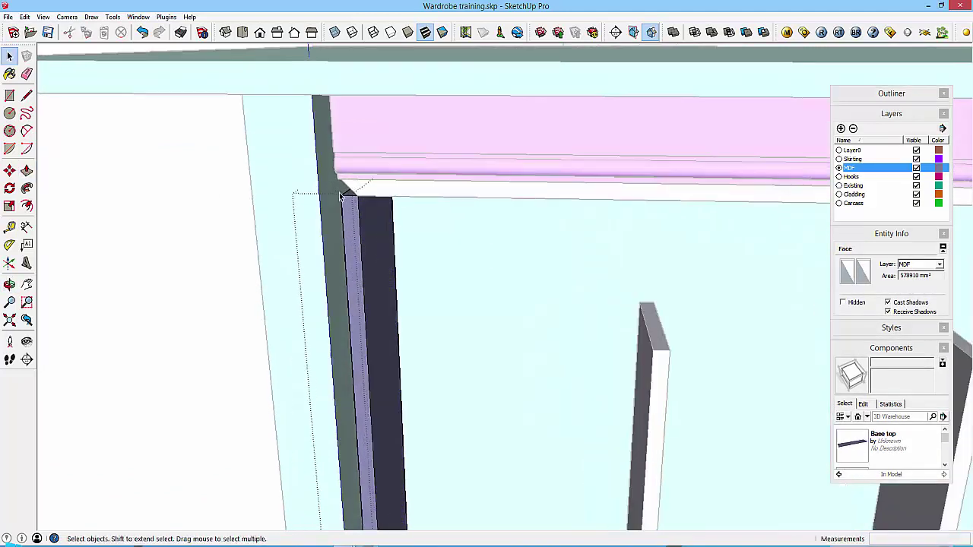
click(334, 231)
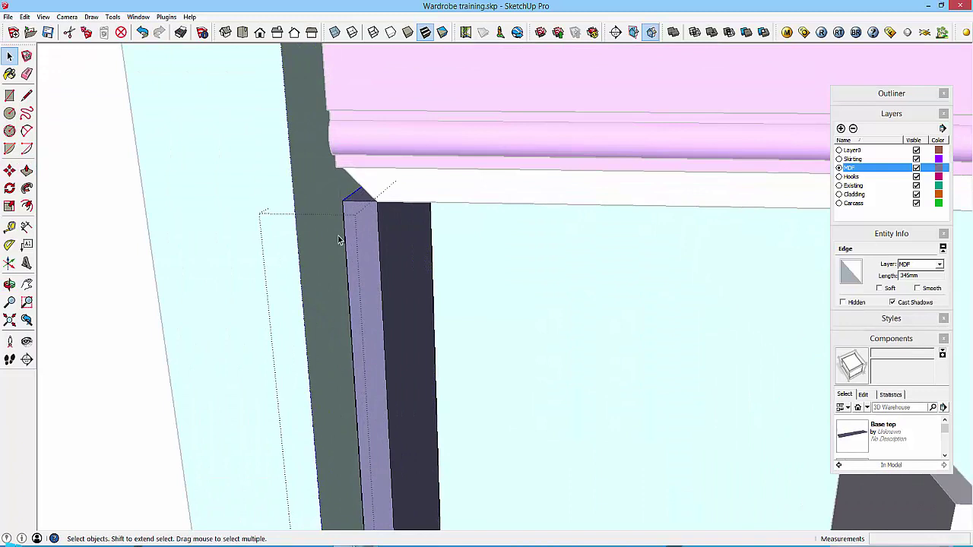
key(m)
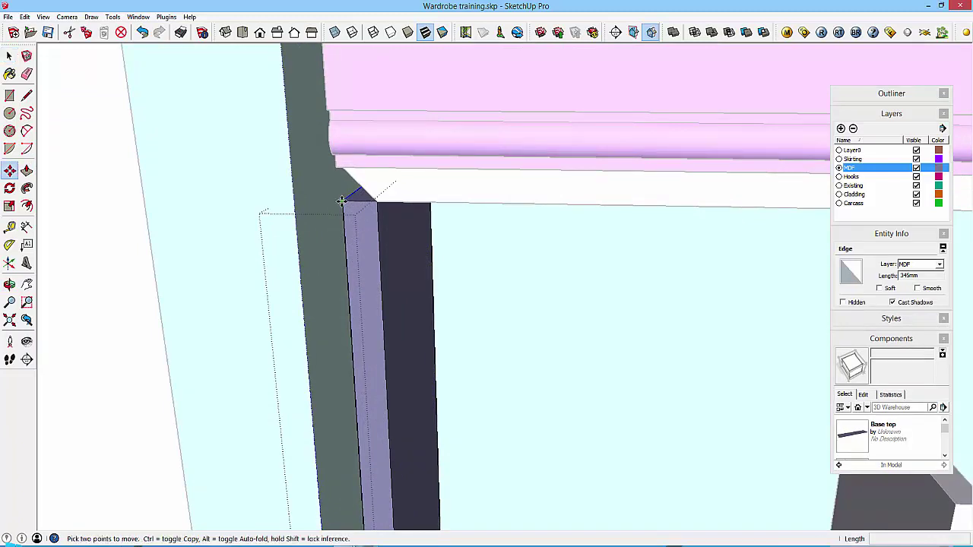
middle_drag(347, 205, 366, 215)
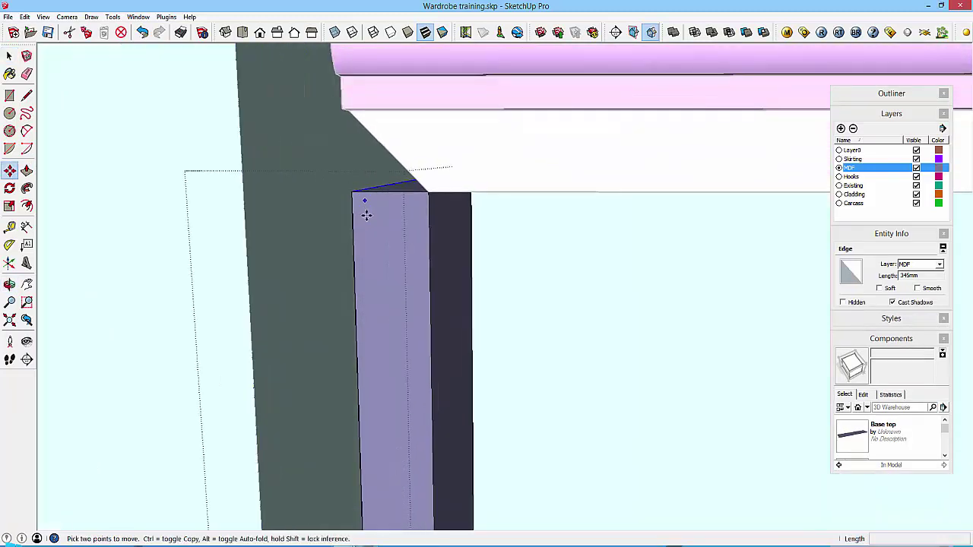
click(352, 196)
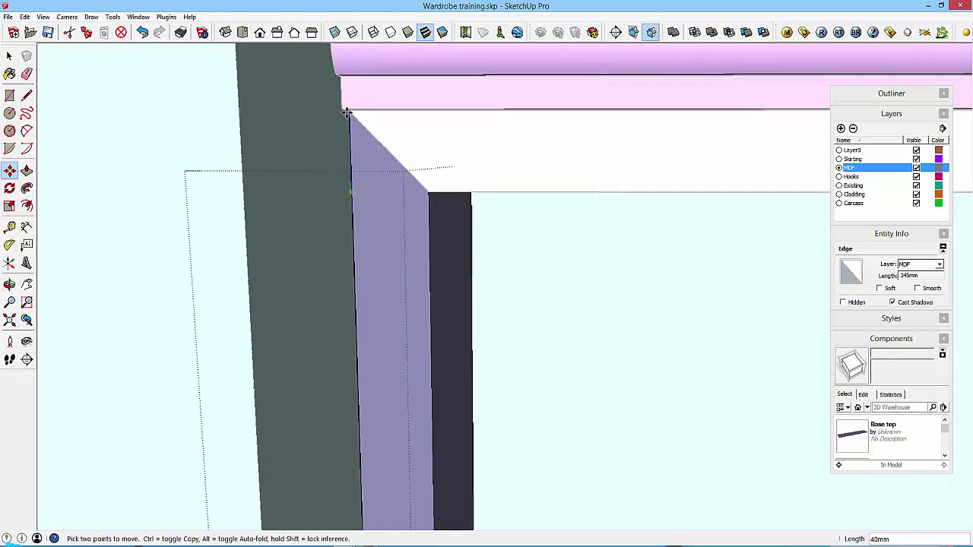
click(347, 113)
key(space)
click(406, 120)
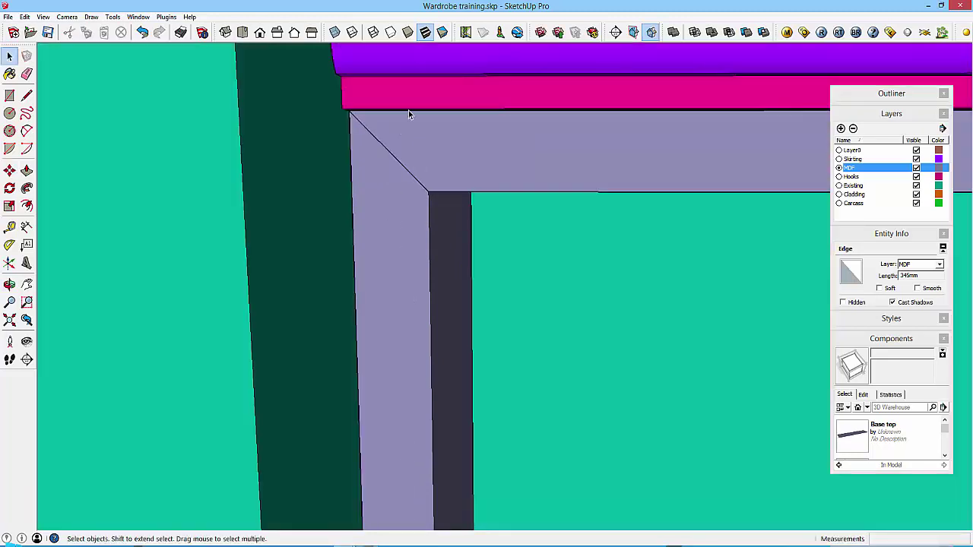
Step: Copy the mitred left side panel sideways to between the two upper dividers
scroll(384, 169, down, 10)
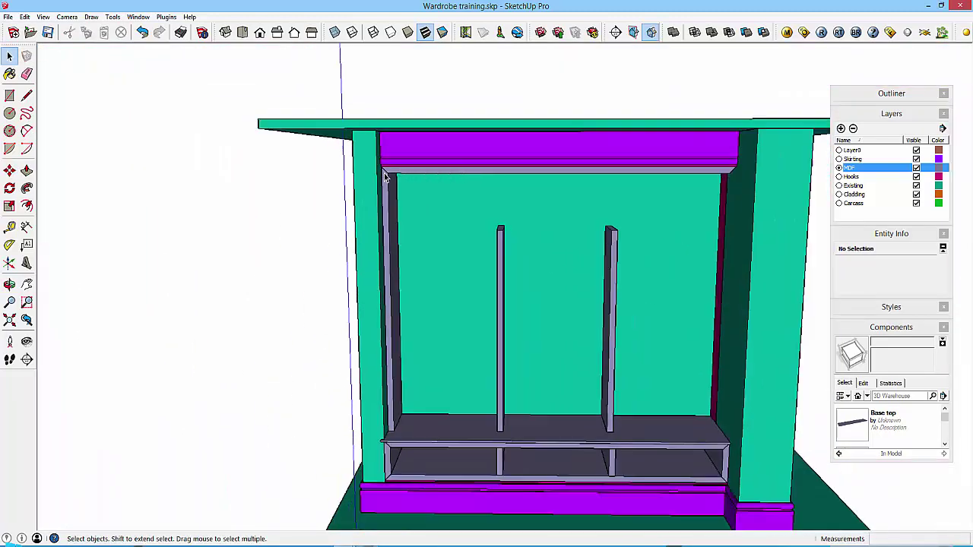
middle_drag(394, 261, 390, 239)
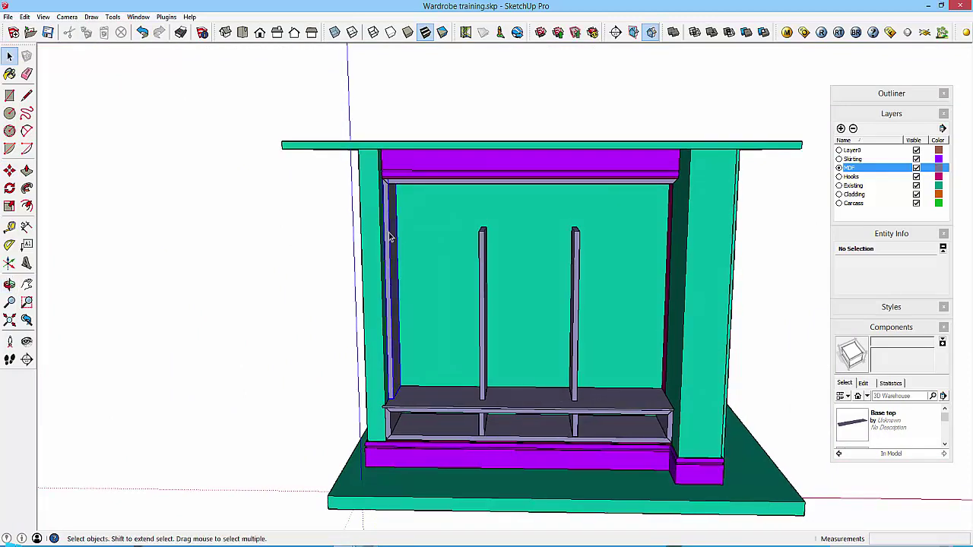
click(388, 231)
key(m)
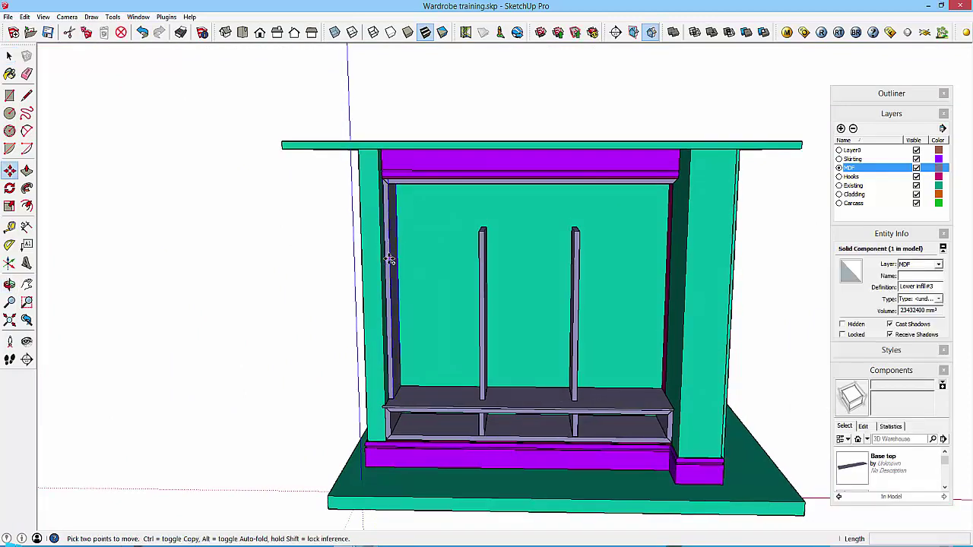
click(389, 259)
key(ctrl)
click(516, 256)
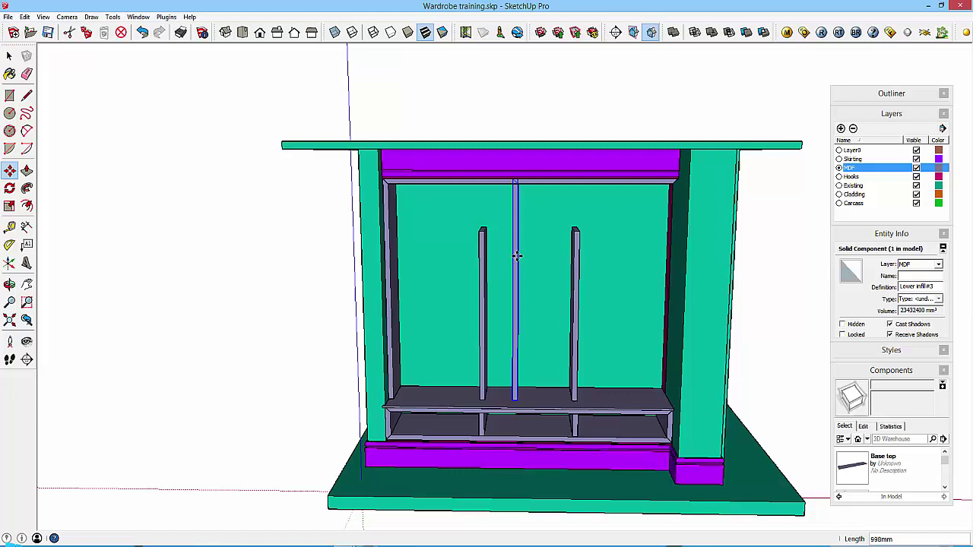
Step: Flip the copied side panel along its red axis and move it against the recess's right side wall
right_click(516, 257)
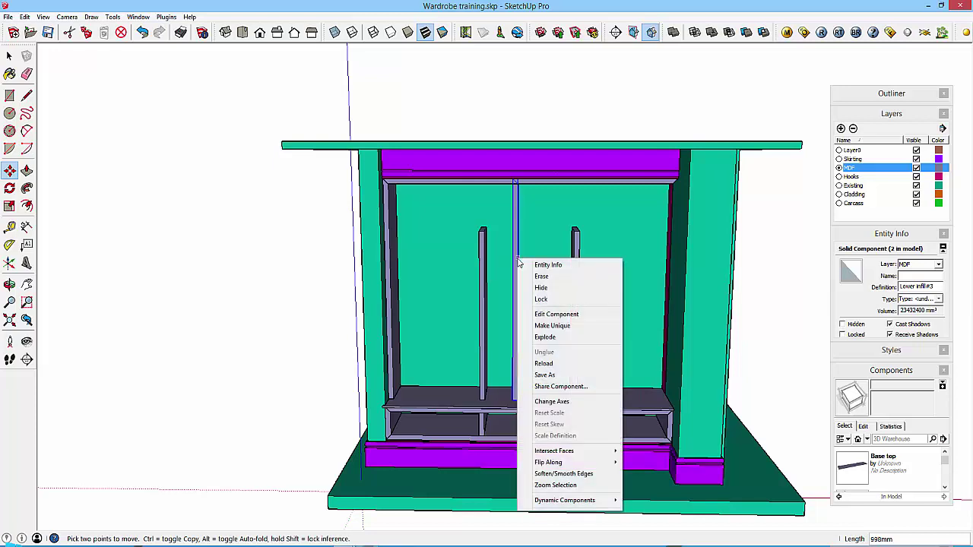
mouse_move(562, 464)
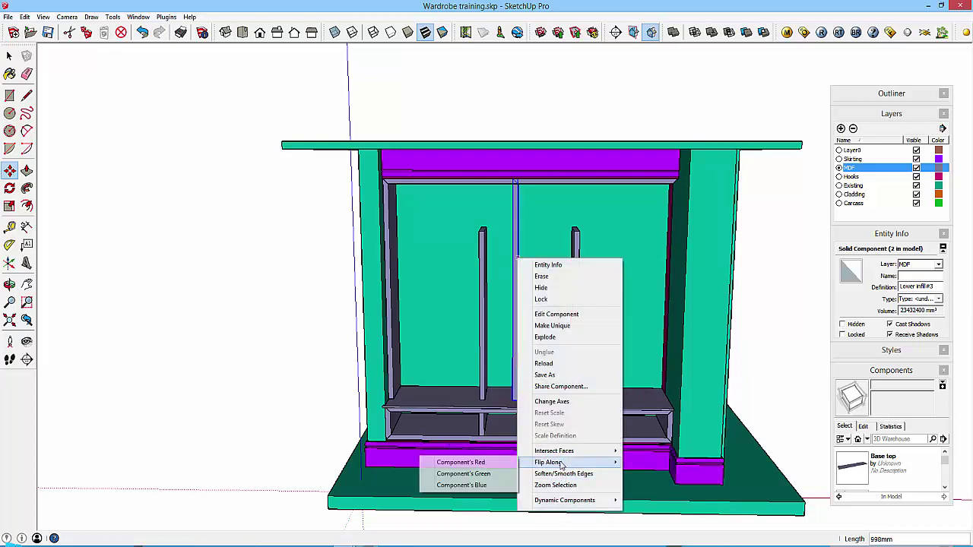
click(484, 464)
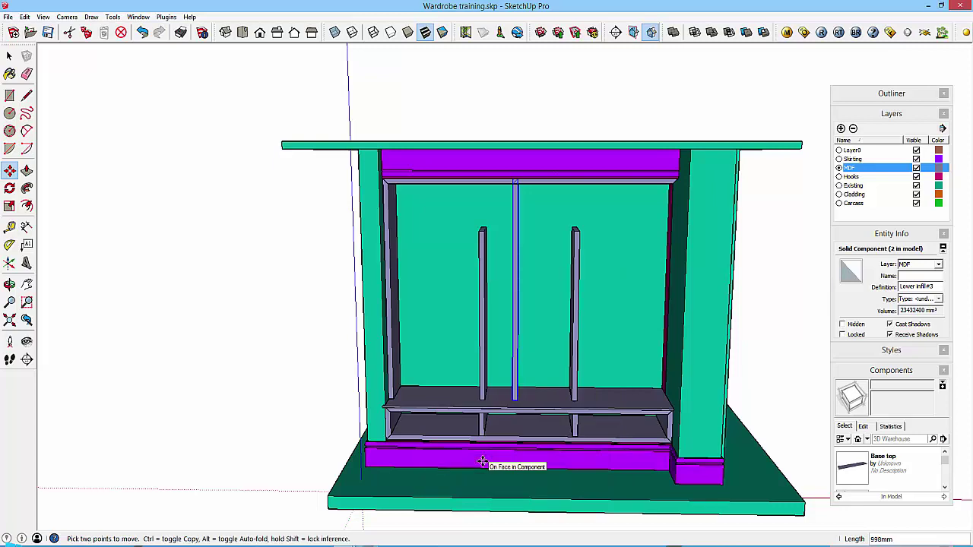
click(519, 269)
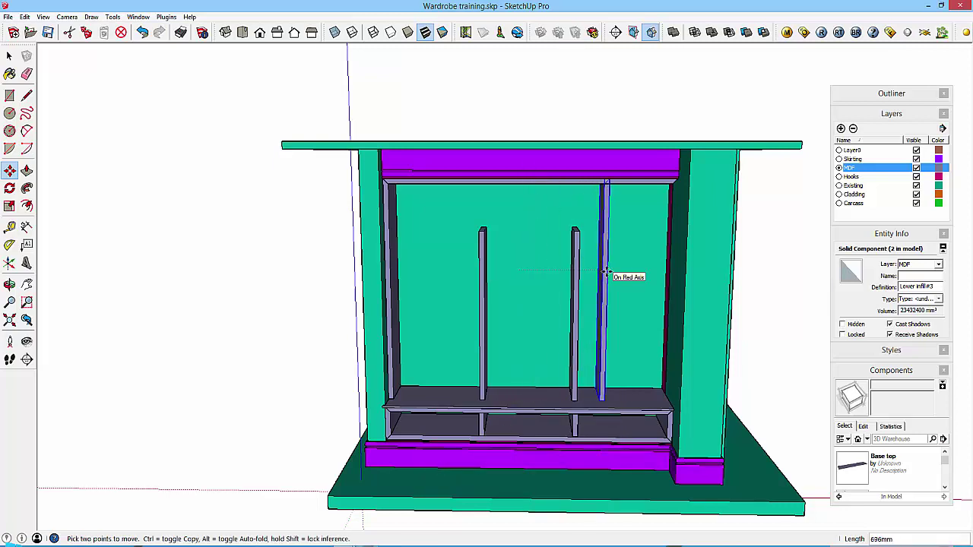
click(684, 271)
key(space)
click(339, 288)
Step: Copy the left upper divider out beside the wardrobe's left end and make the copy unique
middle_drag(339, 288, 400, 325)
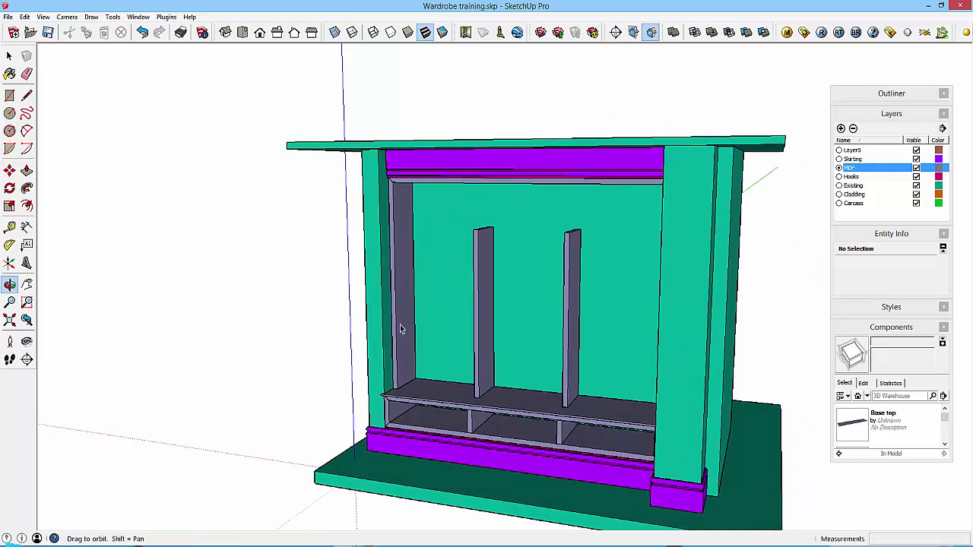
click(481, 281)
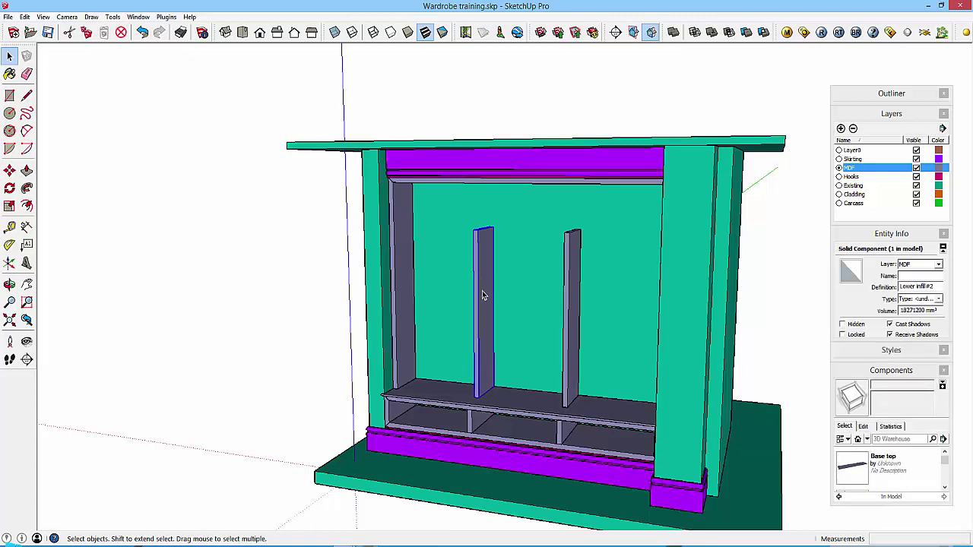
key(m)
click(481, 301)
key(ctrl)
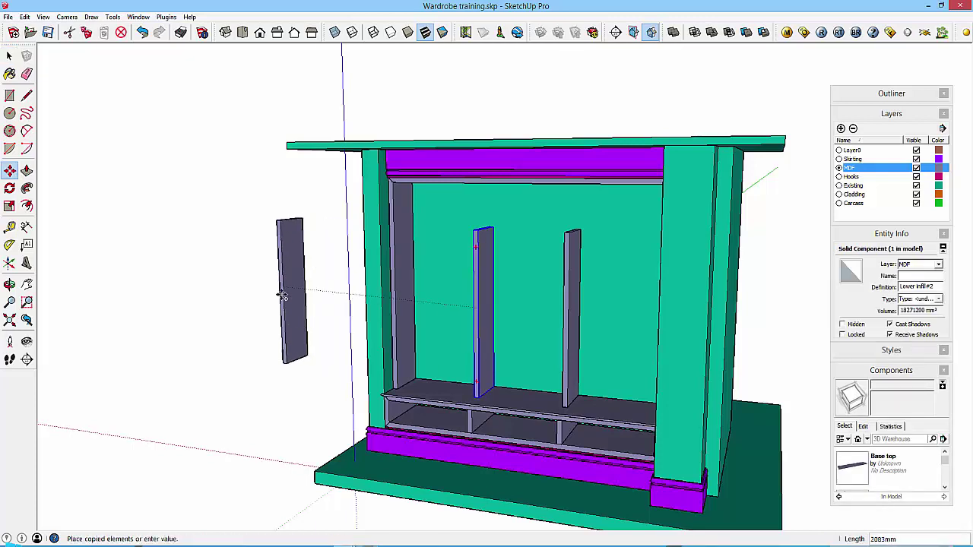
click(285, 298)
key(space)
right_click(290, 276)
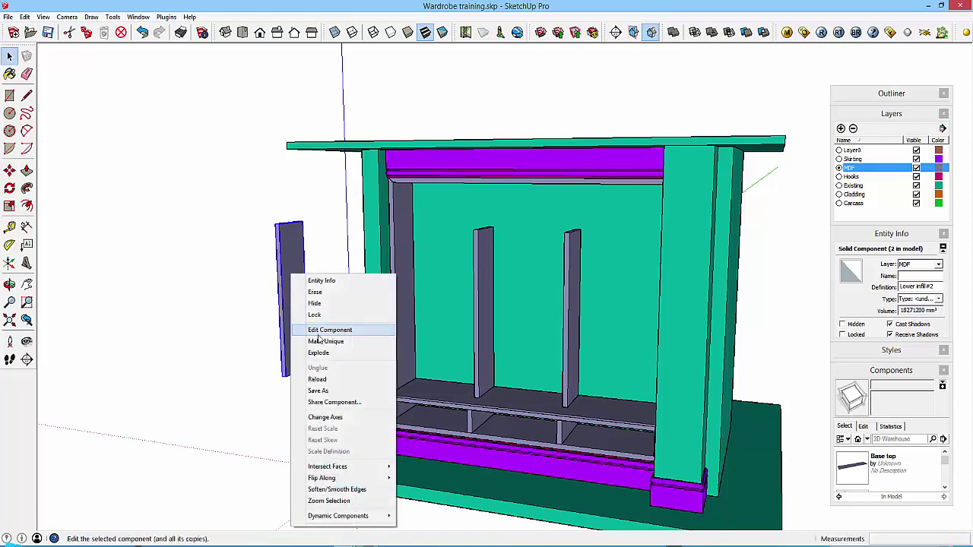
click(320, 341)
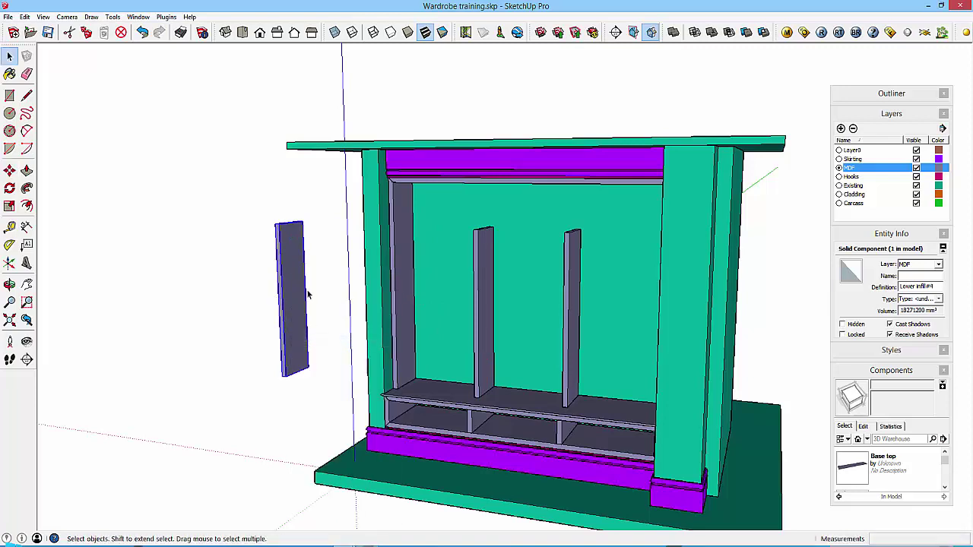
Step: Rotate the unique divider copy to horizontal and move it by its end corner onto the top of the left upper divider
key(m)
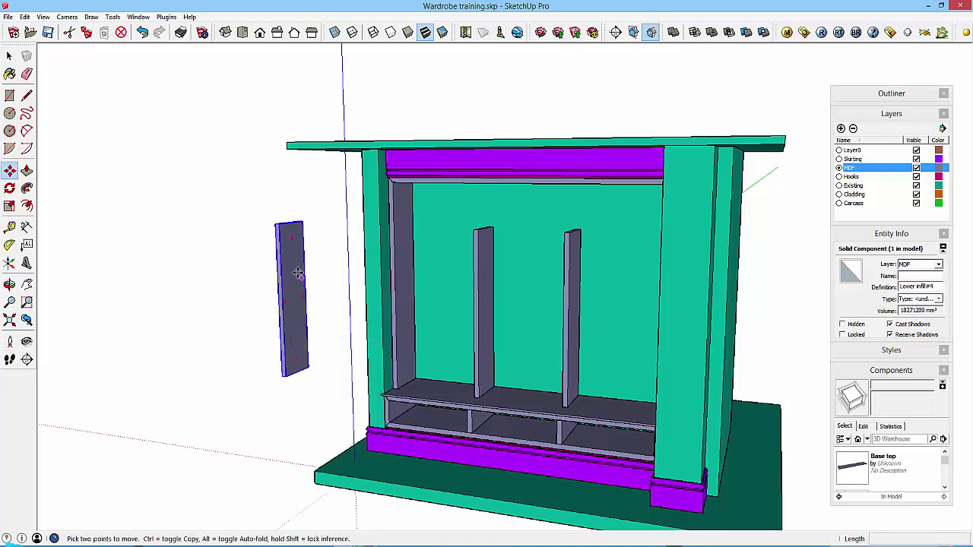
click(279, 238)
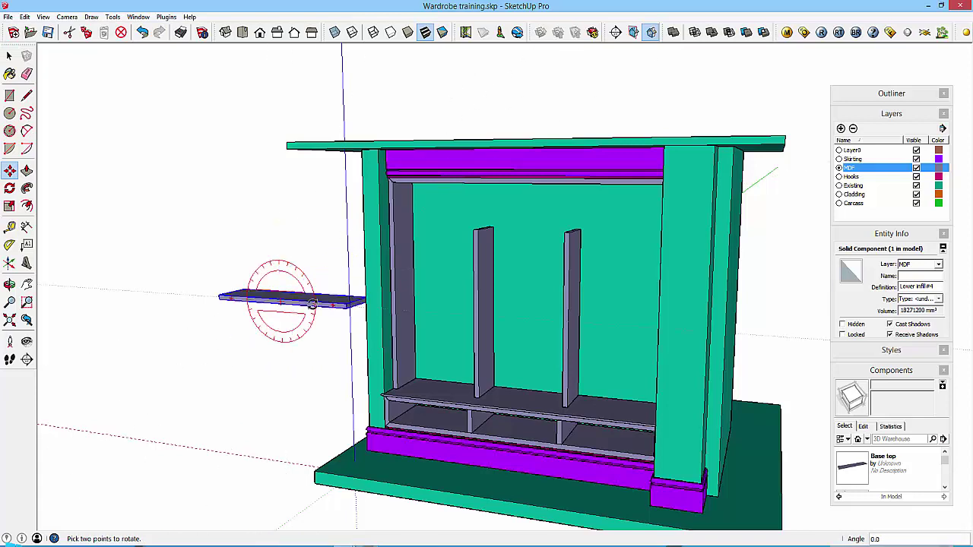
click(313, 304)
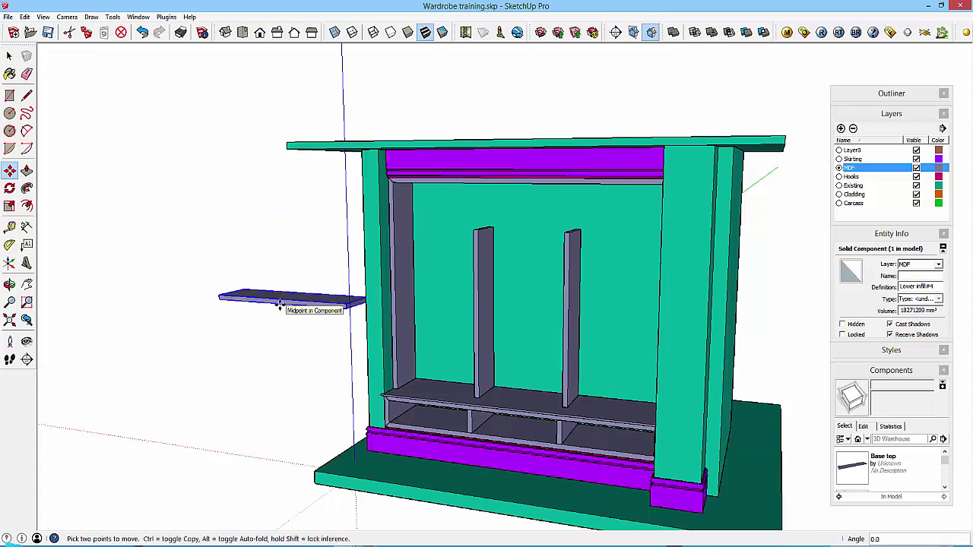
click(220, 298)
click(479, 228)
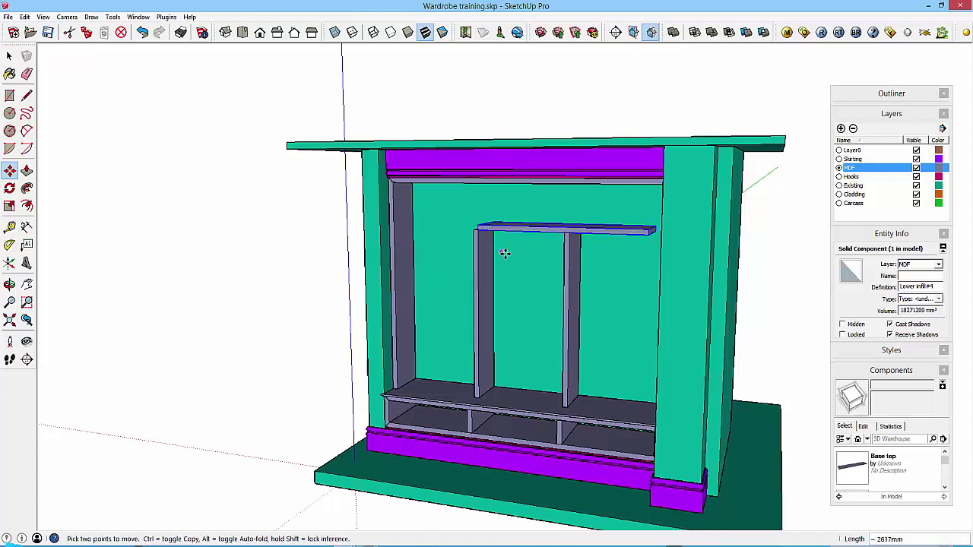
middle_drag(505, 254, 588, 247)
scroll(483, 238, up, 5)
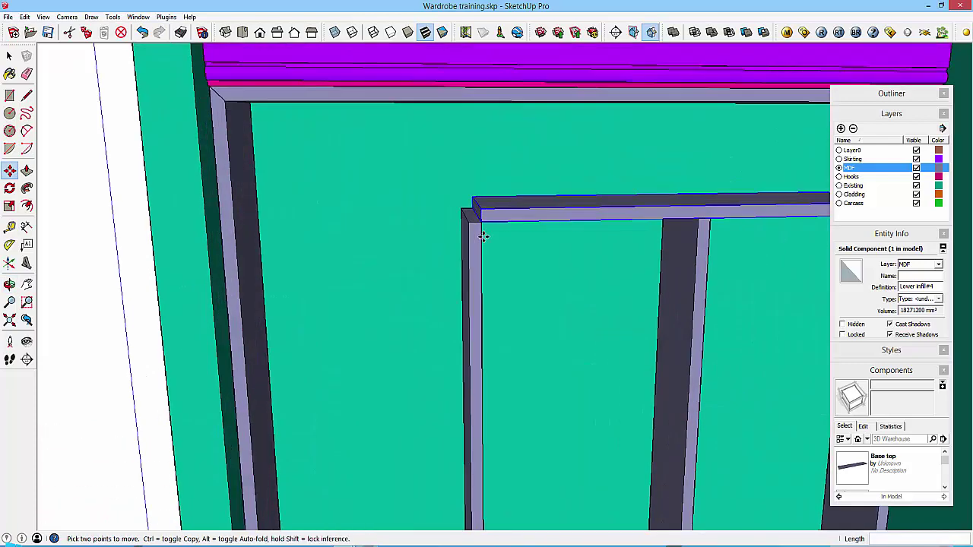
key(space)
scroll(483, 237, down, 5)
mouse_move(482, 237)
middle_down()
mouse_move(495, 222)
mouse_move(471, 222)
middle_up()
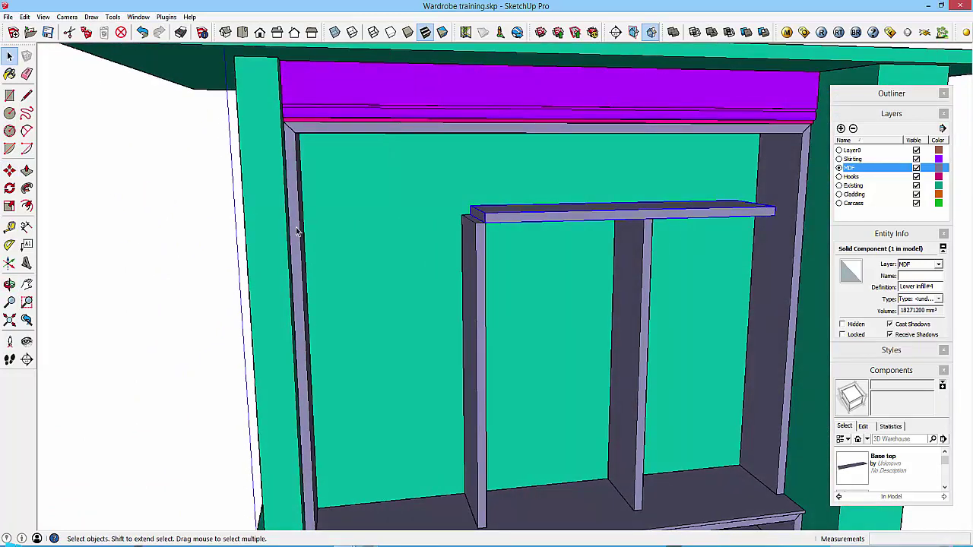
Step: Open the horizontal shelf component and adjust its two ends to meet the inner faces of the left and right side panels
key(p)
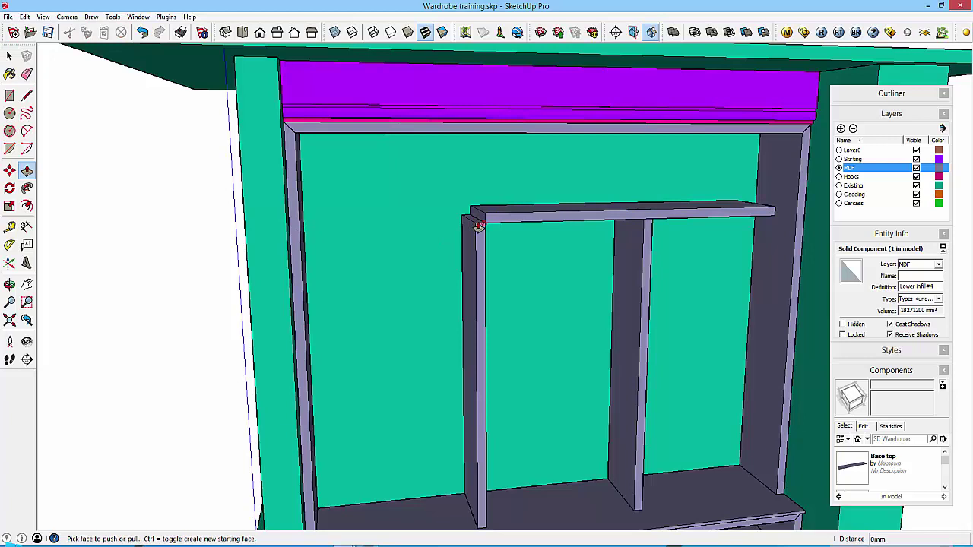
key(space)
double_click(498, 220)
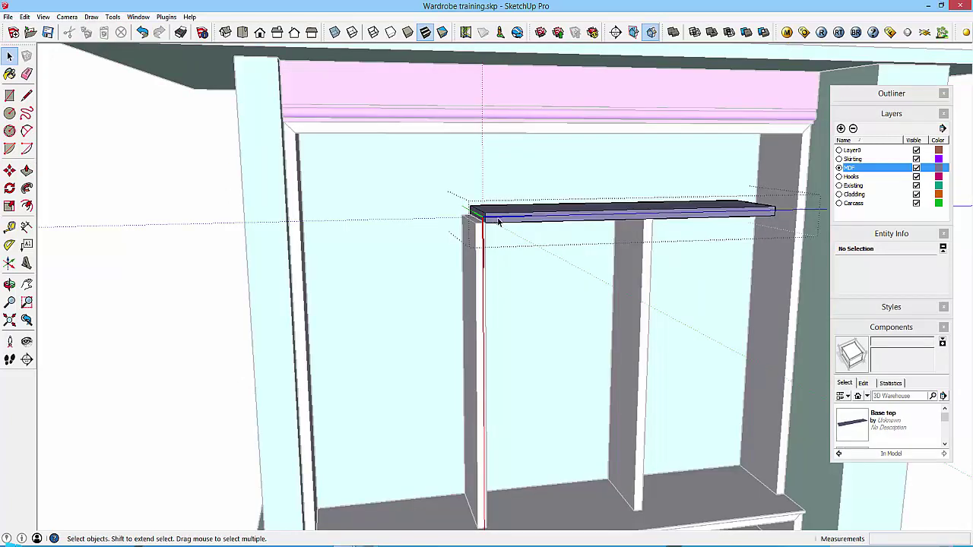
key(p)
drag(478, 216, 300, 217)
middle_drag(610, 252, 372, 276)
scroll(597, 248, up, 5)
drag(589, 238, 643, 219)
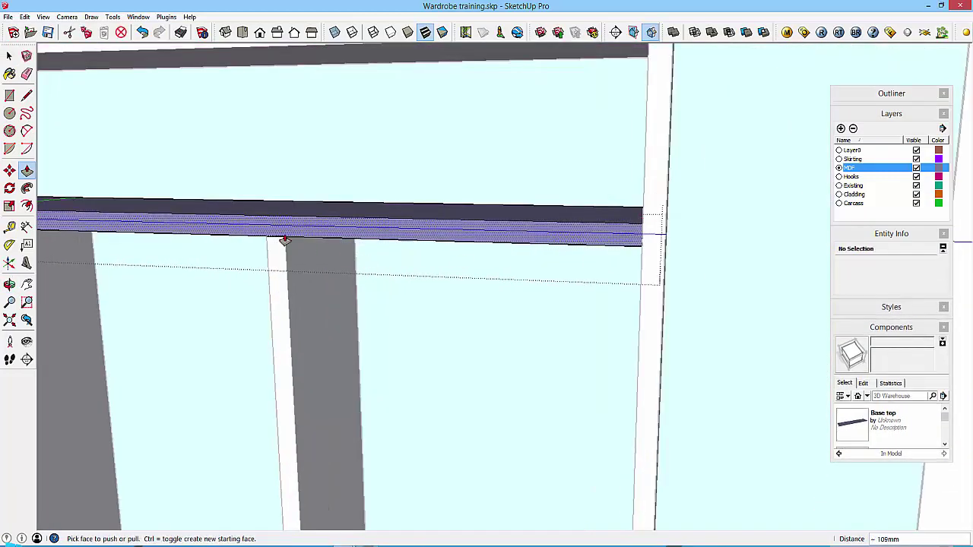
Step: Turn on X-ray display and extend the shelf's left end 10 mm into the left side panel
scroll(291, 259, down, 2)
shift+middle_drag(291, 259, 621, 302)
shift+middle_drag(268, 298, 400, 297)
middle_drag(186, 290, 230, 308)
click(215, 297)
key(x)
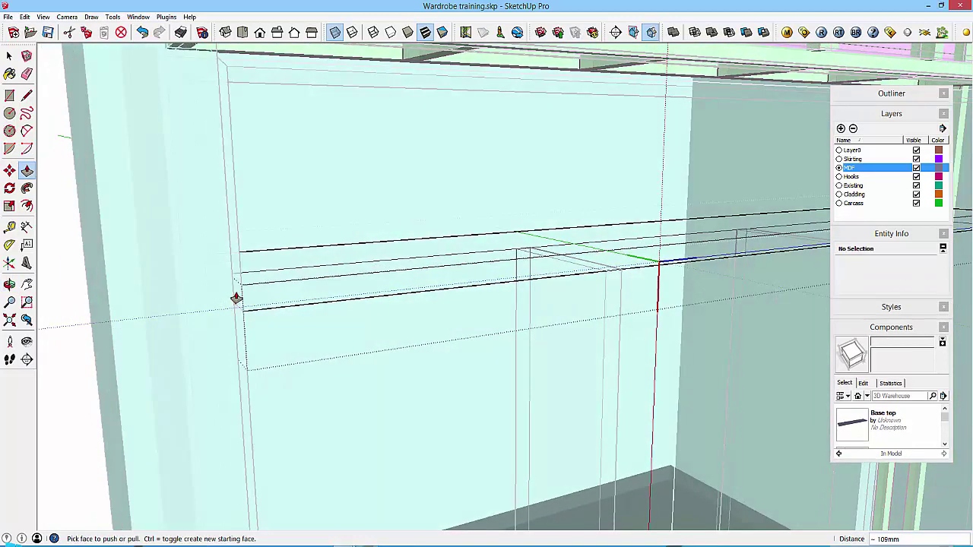
click(236, 296)
click(235, 297)
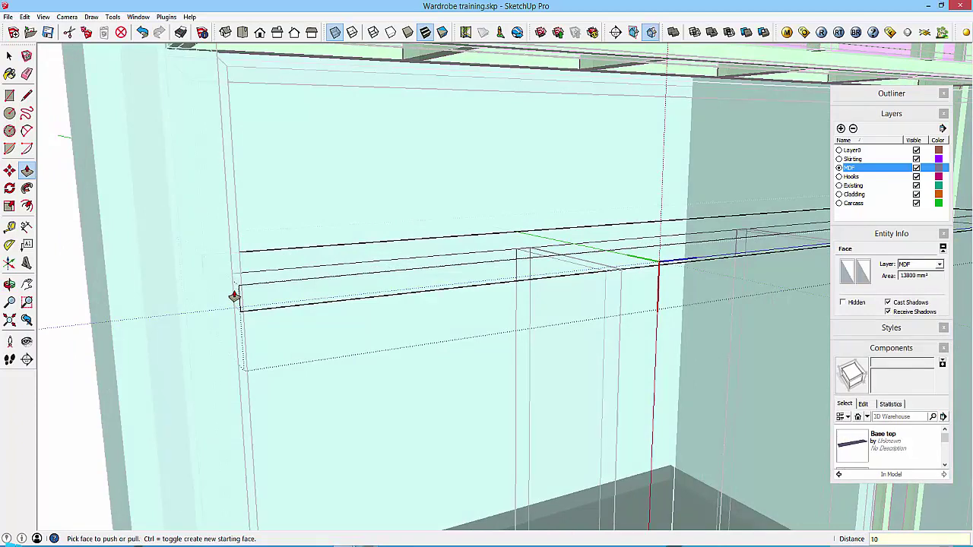
key(Return)
Step: Extend the shelf's right end 10 mm into the right side panel and turn off X-ray display
scroll(261, 306, down, 3)
middle_drag(404, 311, 379, 311)
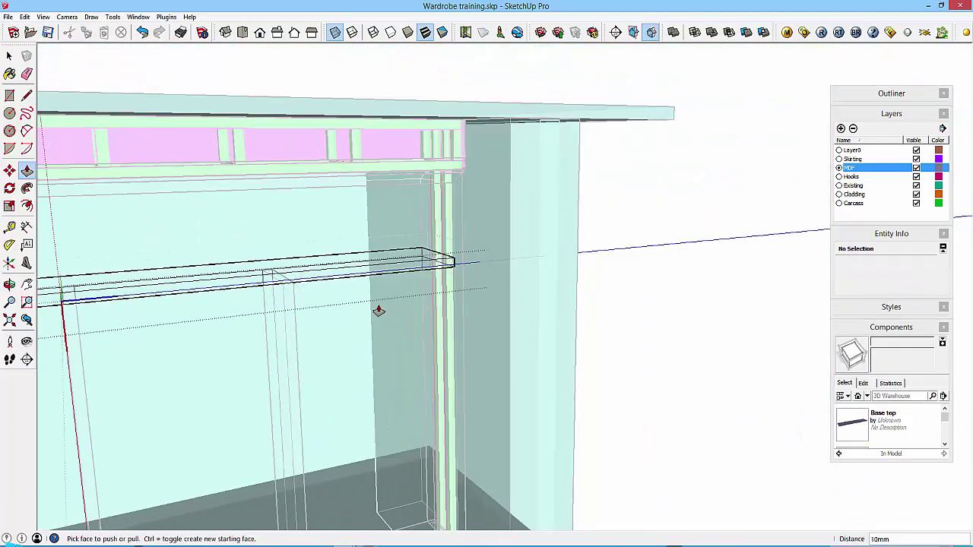
scroll(449, 272, up, 4)
middle_drag(457, 254, 370, 271)
click(436, 261)
click(447, 250)
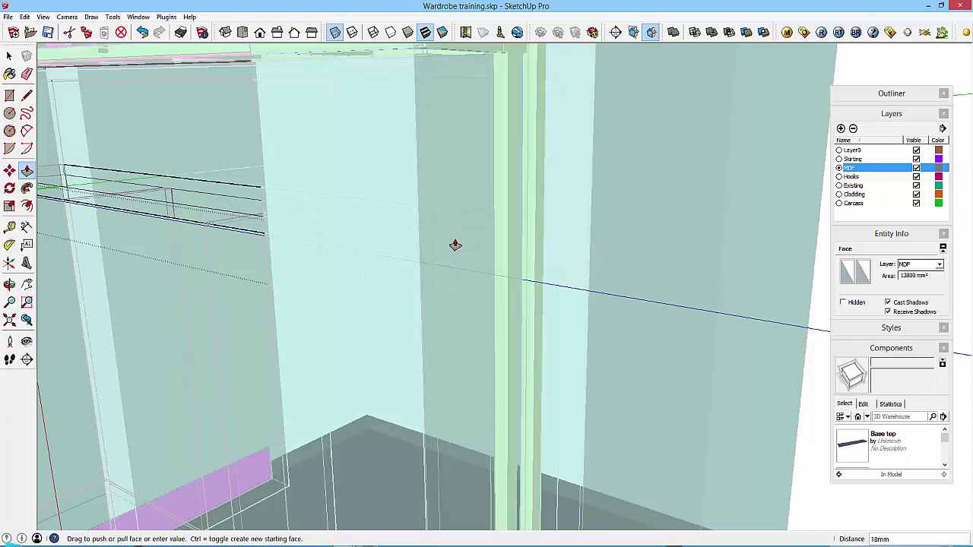
click(455, 245)
click(455, 245)
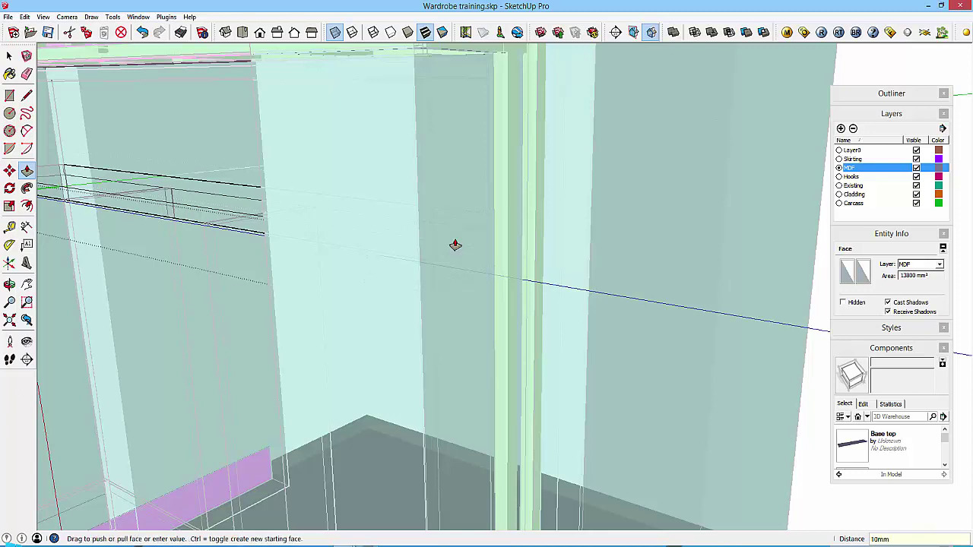
key(x)
key(Return)
middle_drag(267, 304, 498, 300)
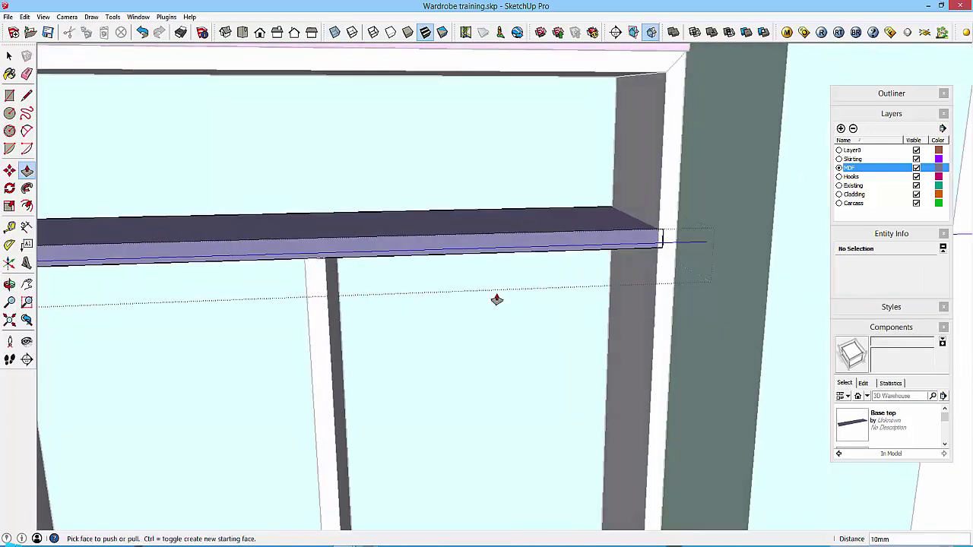
Step: Open the right side panel component and draw a 40 by 10 mm rectangle on its front edge over the shelf's end
key(space)
scroll(513, 282, down, 2)
middle_drag(540, 215, 555, 229)
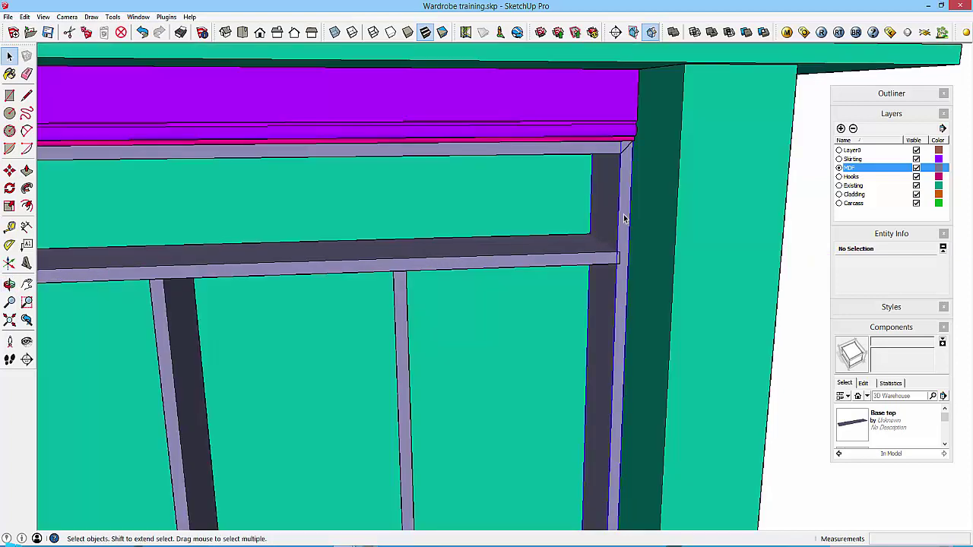
click(623, 218)
double_click(625, 219)
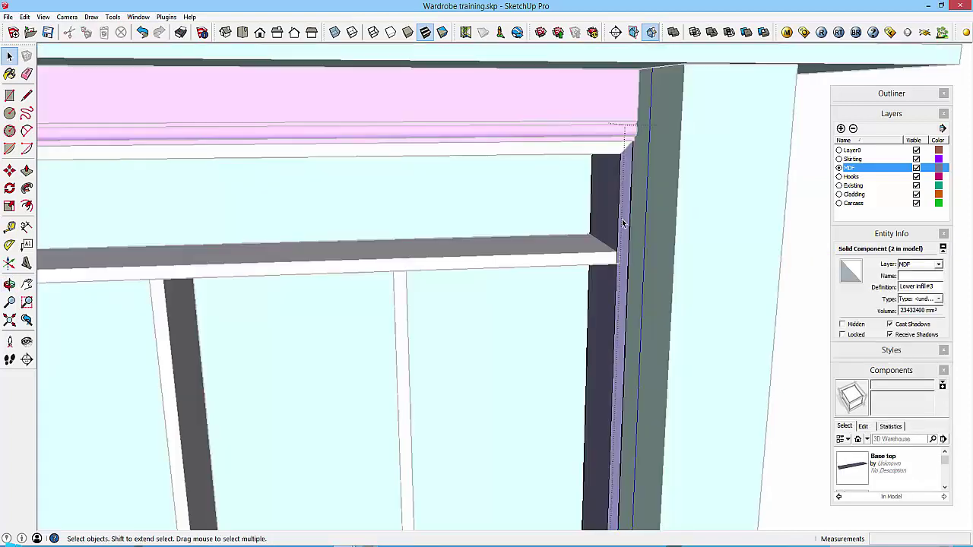
scroll(610, 270, up, 6)
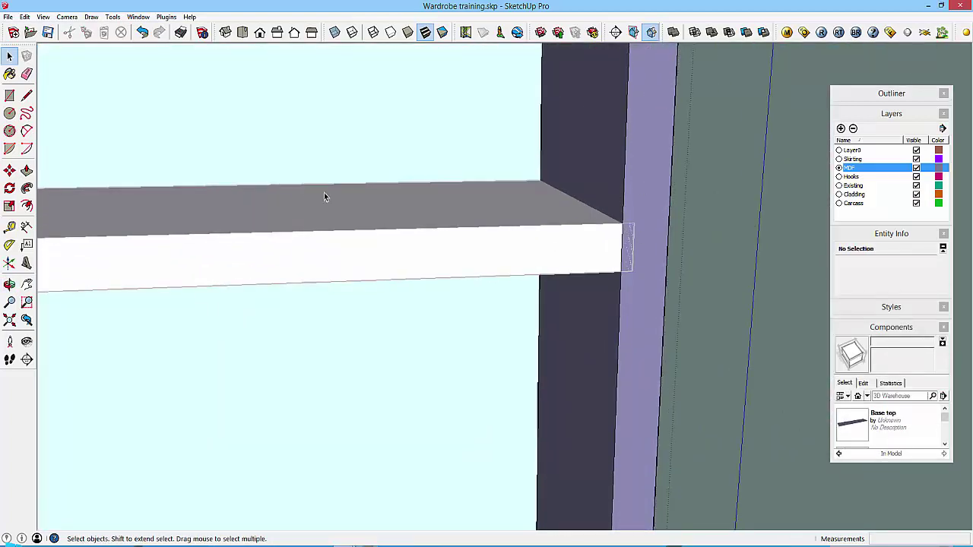
click(10, 95)
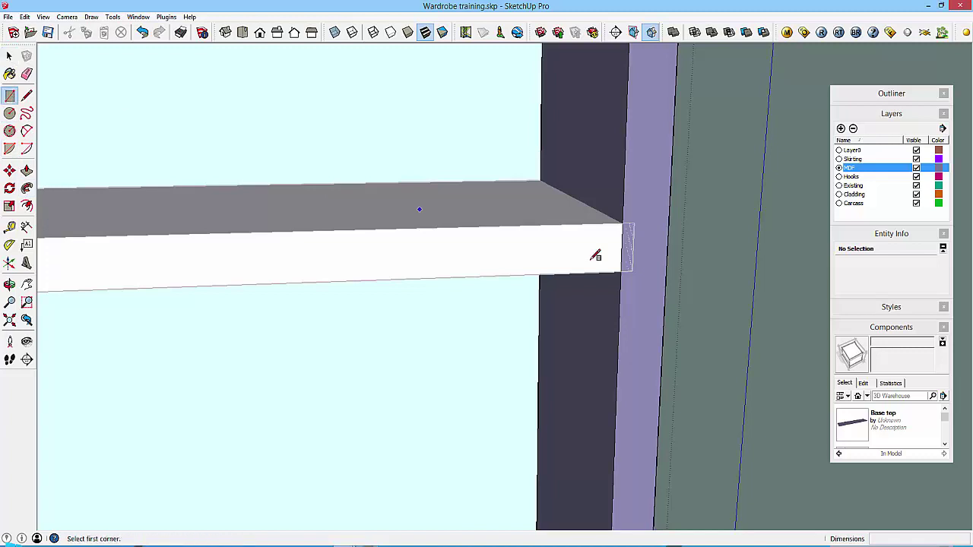
click(623, 224)
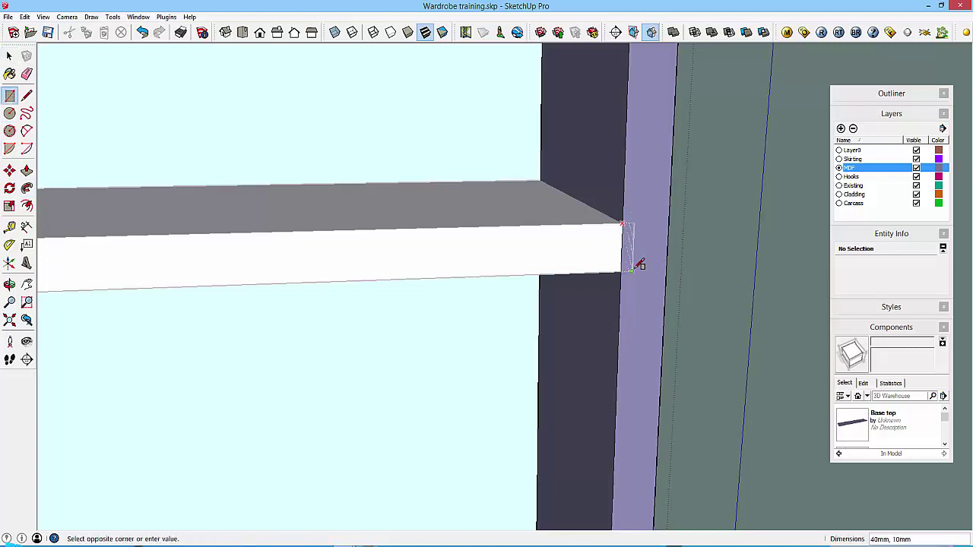
click(632, 271)
key(space)
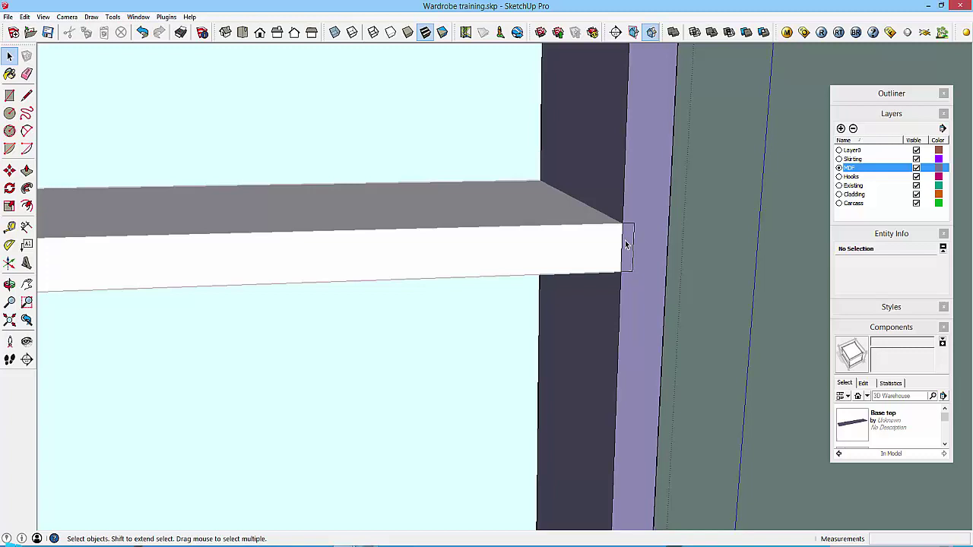
Step: Push the rectangle 345 mm back through the side panel's depth to cut the shelf housing, and close the component
key(p)
click(625, 244)
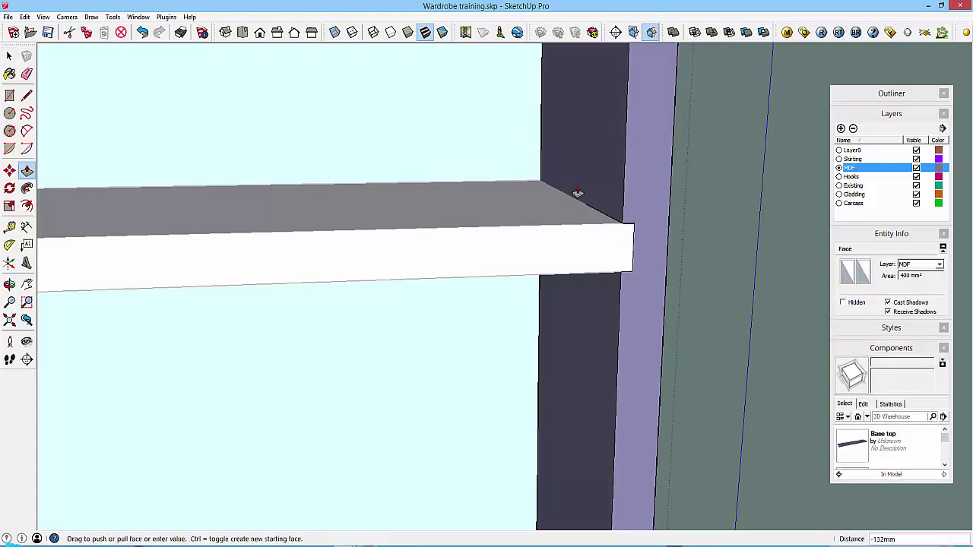
click(541, 158)
key(space)
key(Escape)
key(Escape)
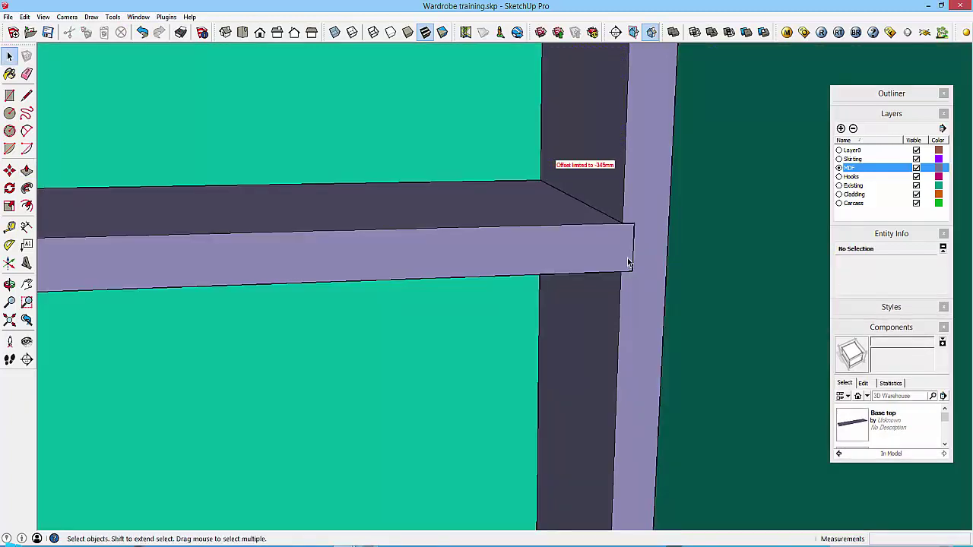
Step: Examine the shelf's housed joints in the right and left side panels and the overall wardrobe front
scroll(631, 248, down, 2)
scroll(631, 253, down, 2)
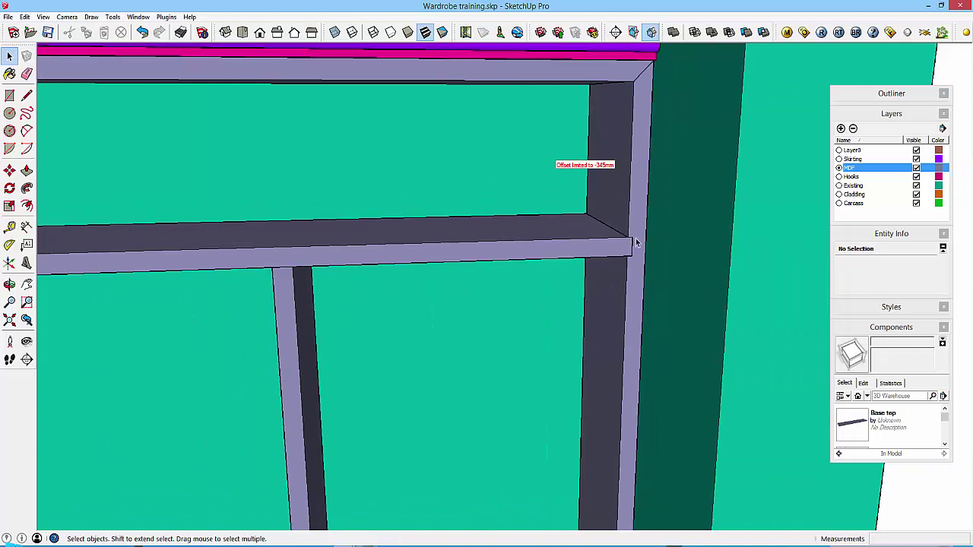
scroll(623, 255, down, 2)
middle_drag(611, 265, 396, 239)
scroll(403, 241, up, 2)
scroll(411, 243, down, 5)
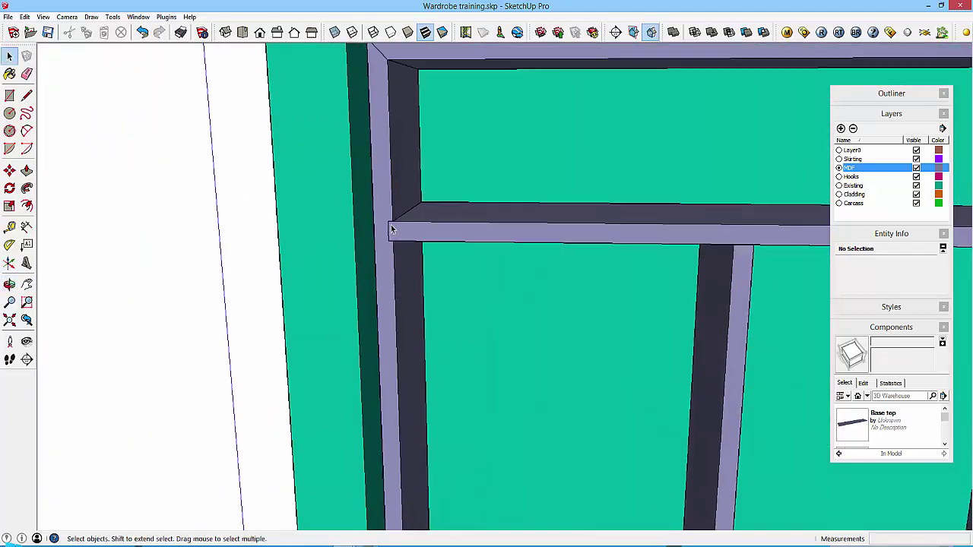
middle_drag(415, 239, 421, 267)
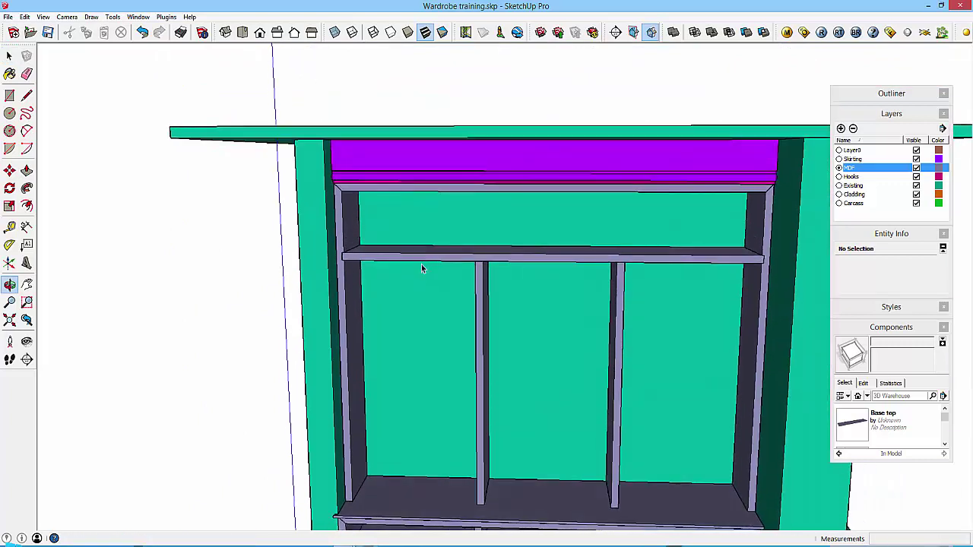
scroll(472, 330, up, 2)
middle_drag(472, 330, 468, 339)
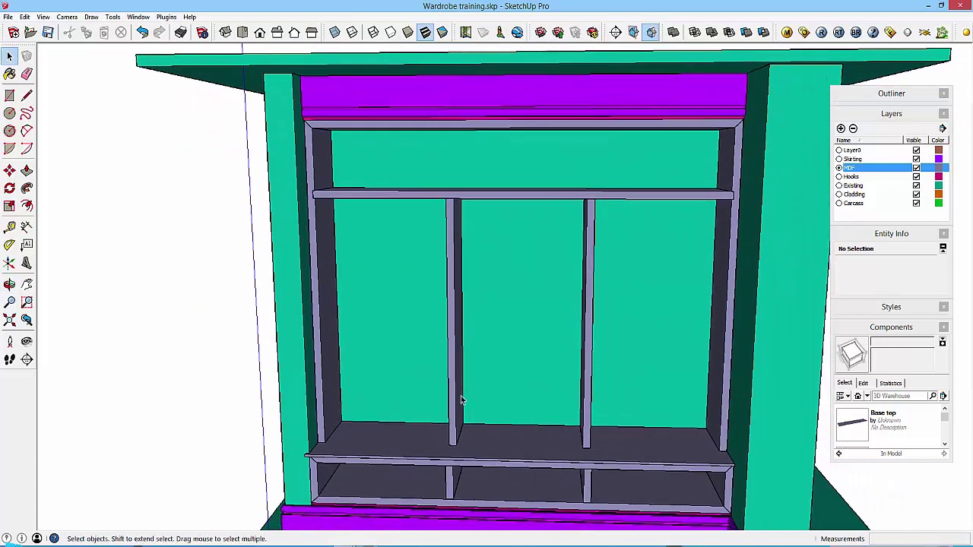
Step: Copy the two dividers of the lower compartment 1601 mm straight up so they stand on the upper shelf
click(453, 485)
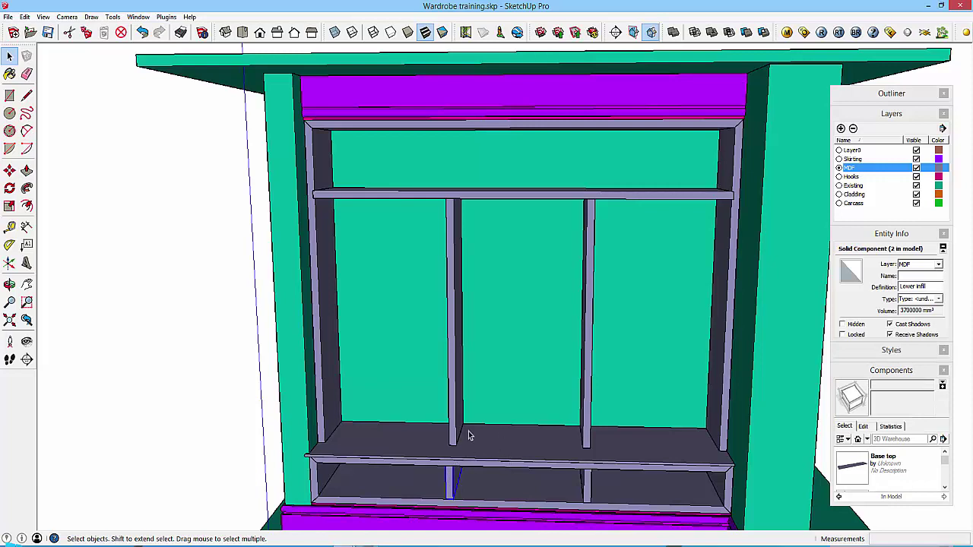
shift+click(586, 489)
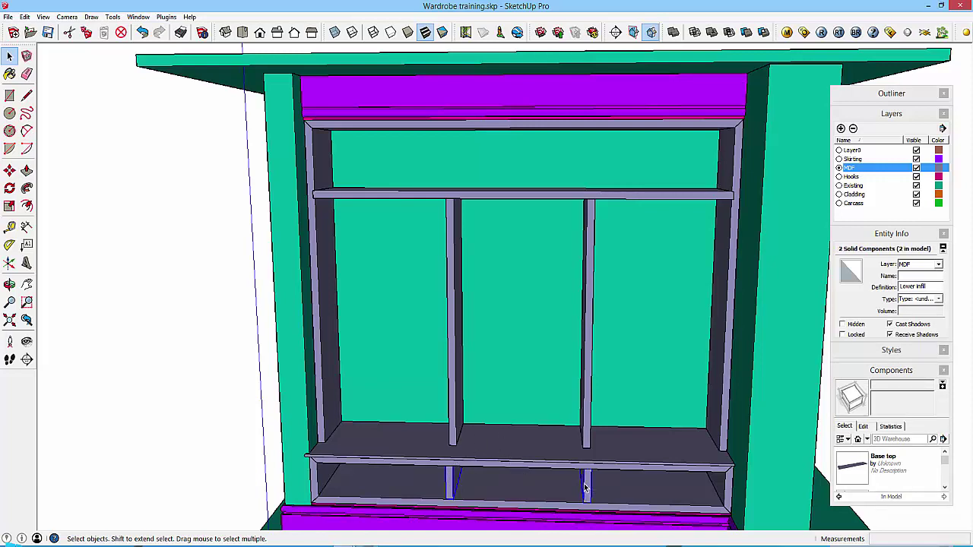
key(m)
scroll(452, 501, up, 5)
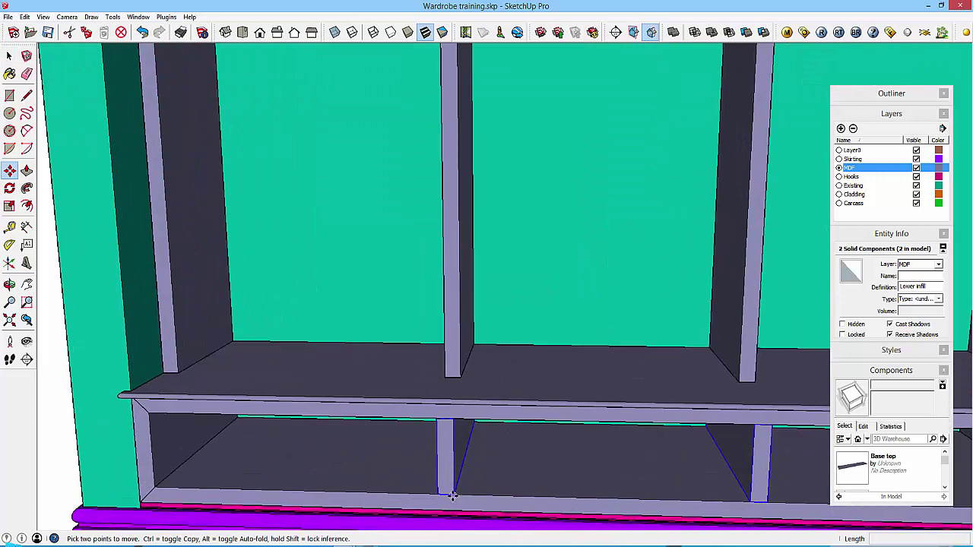
click(450, 494)
key(ctrl)
shift+middle_drag(447, 305, 448, 497)
scroll(446, 380, down, 3)
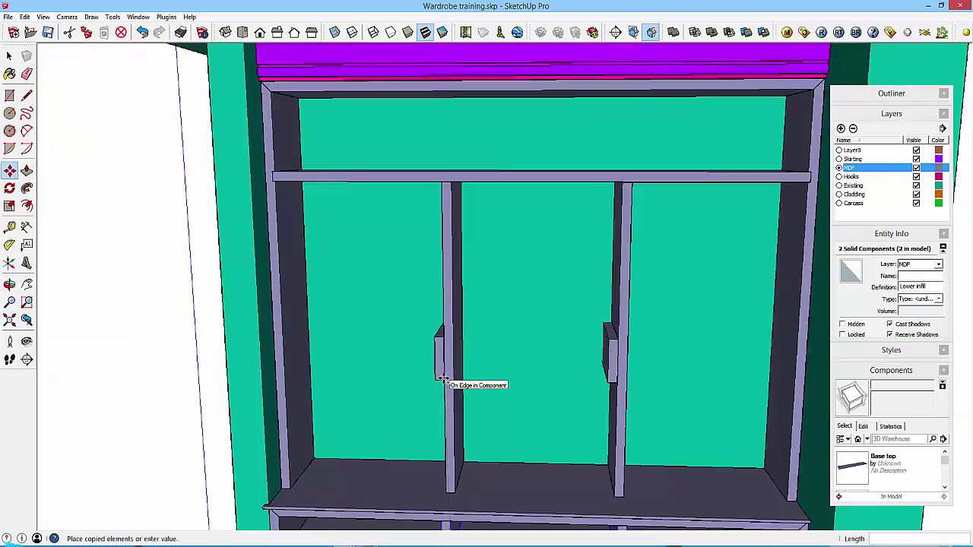
shift+middle_drag(439, 323, 438, 443)
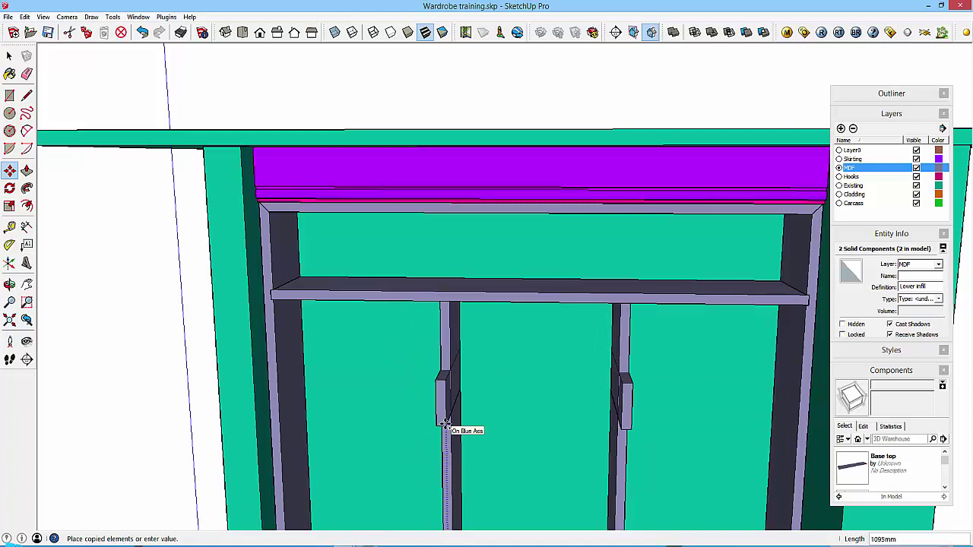
click(482, 294)
middle_drag(482, 293, 426, 238)
Step: Make the two divider copies on the upper shelf unique together
key(space)
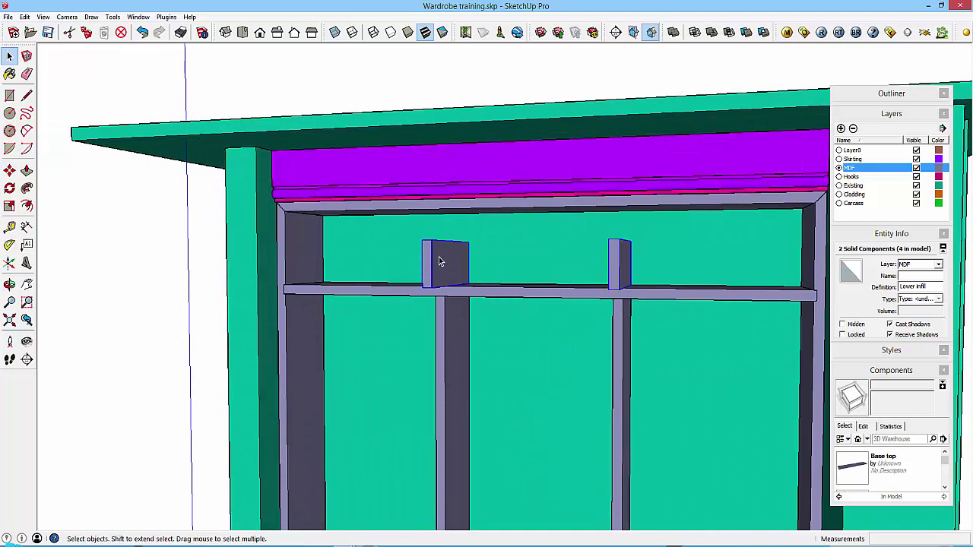
right_click(439, 260)
click(471, 371)
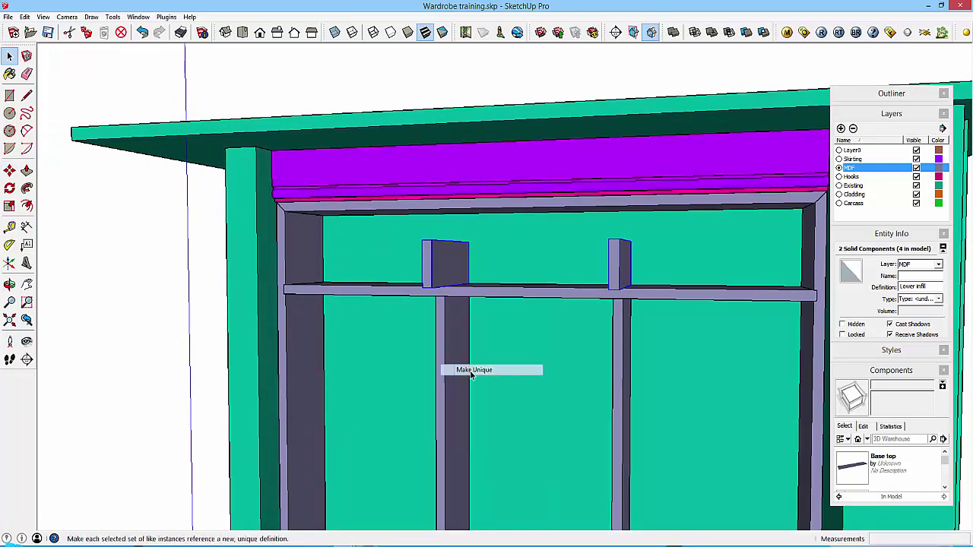
middle_drag(482, 337, 486, 315)
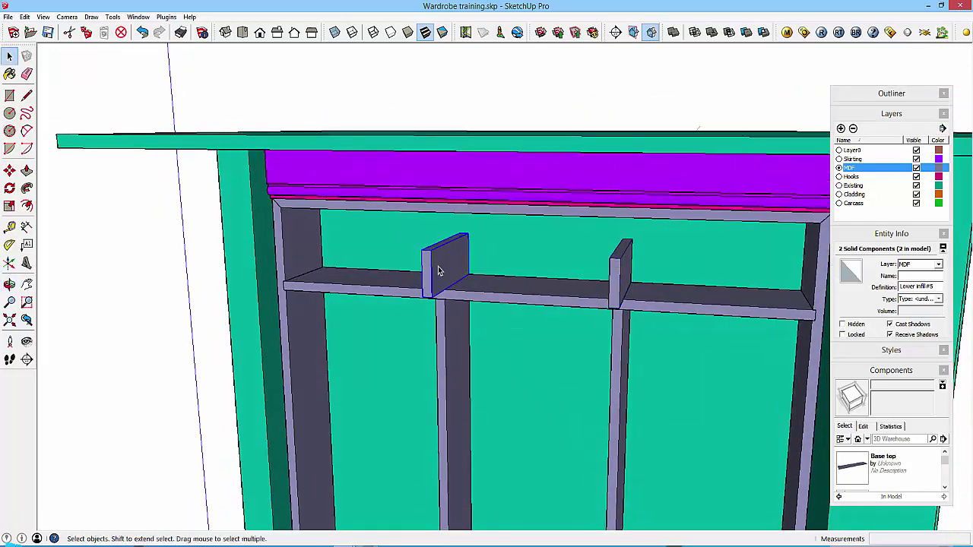
Step: Open the copied divider and push its front edge flush with the upper dividers and its top up to the top panel's underside
double_click(439, 272)
key(p)
drag(430, 270, 476, 295)
drag(455, 243, 480, 215)
key(space)
click(222, 276)
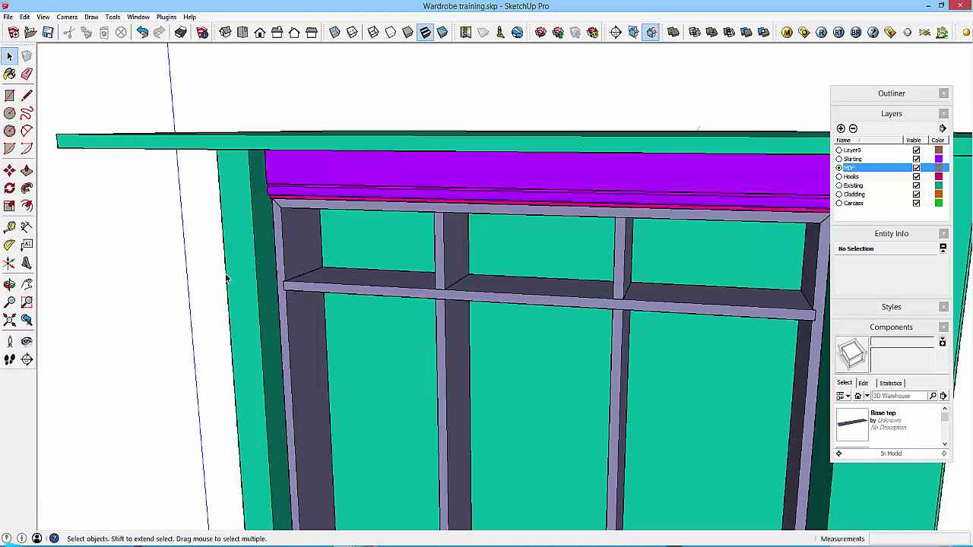
scroll(226, 279, down, 4)
middle_drag(229, 281, 401, 307)
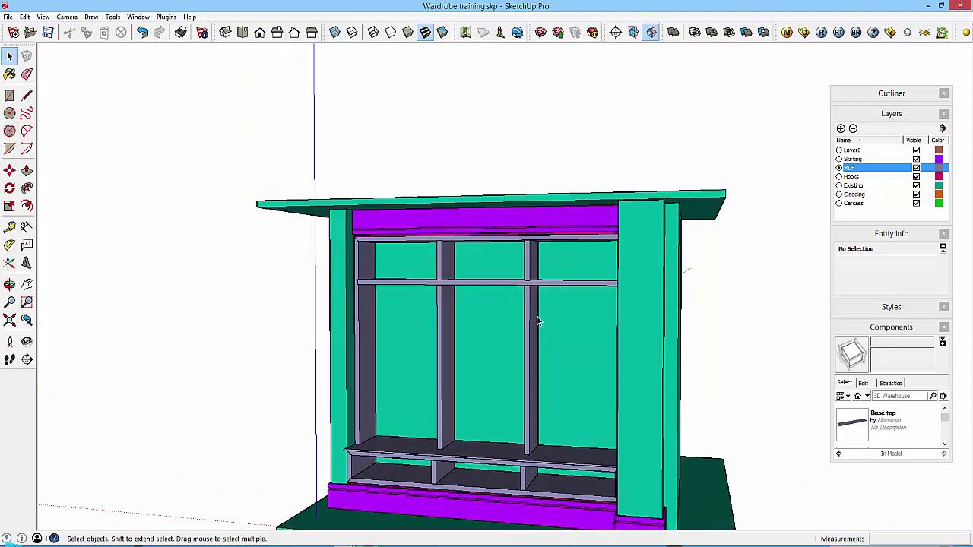
middle_drag(609, 321, 630, 283)
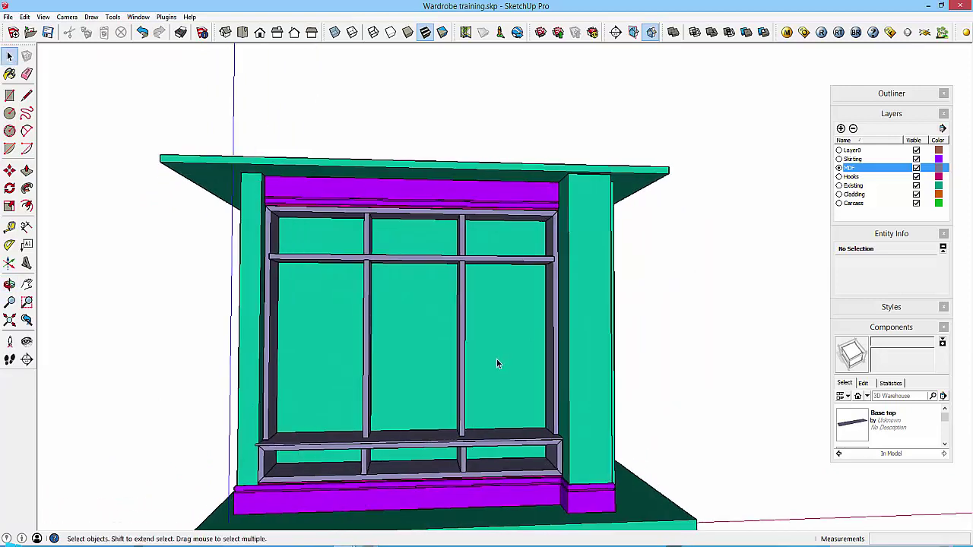
middle_drag(394, 358, 430, 323)
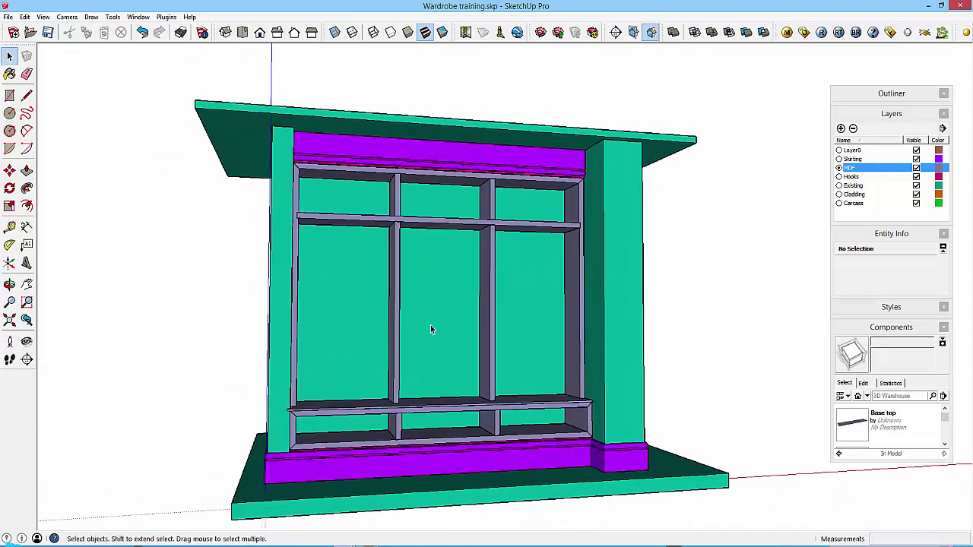